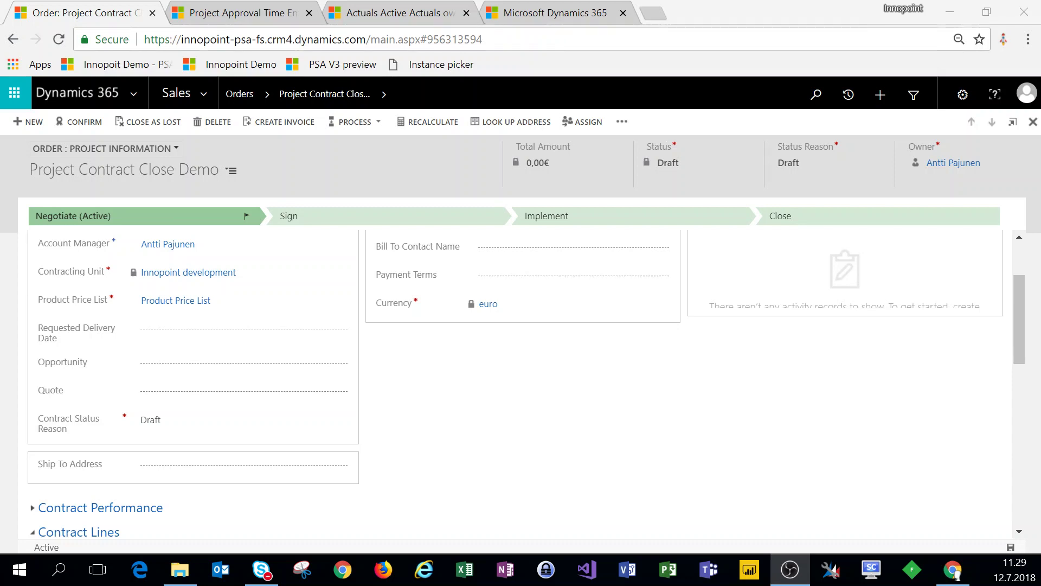
# Check the Contract Status Reason choices without changing them, then open the Order form's business rules in the form editor.
pyautogui.click(186, 422)
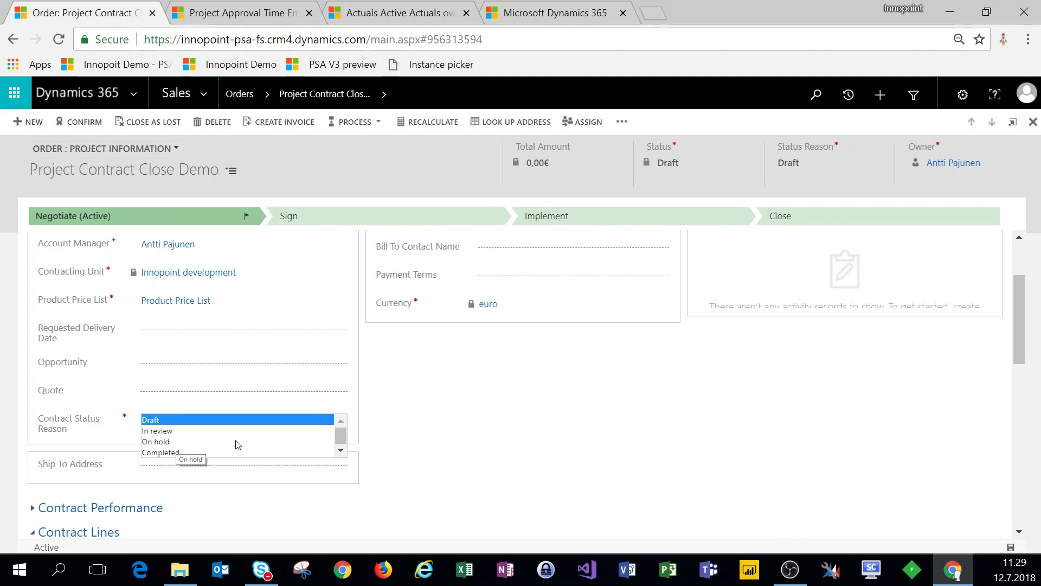
pyautogui.click(516, 428)
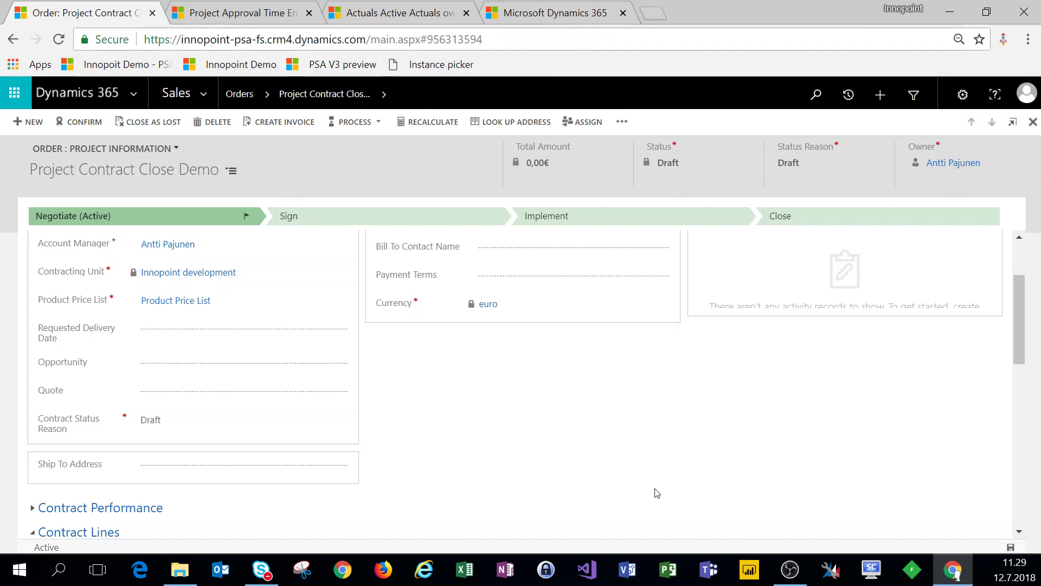
pyautogui.click(622, 122)
pyautogui.click(659, 293)
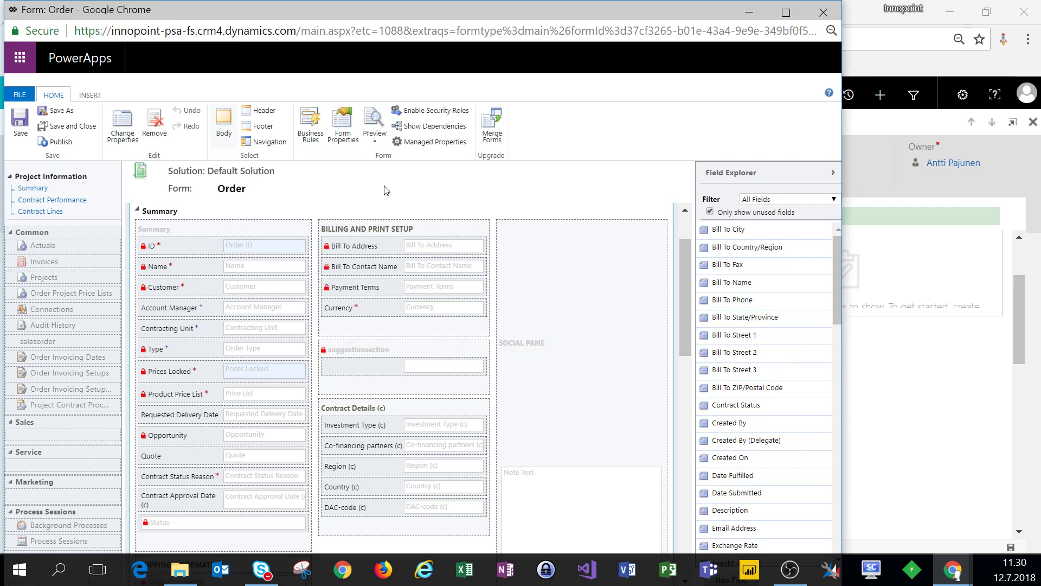
pyautogui.click(311, 127)
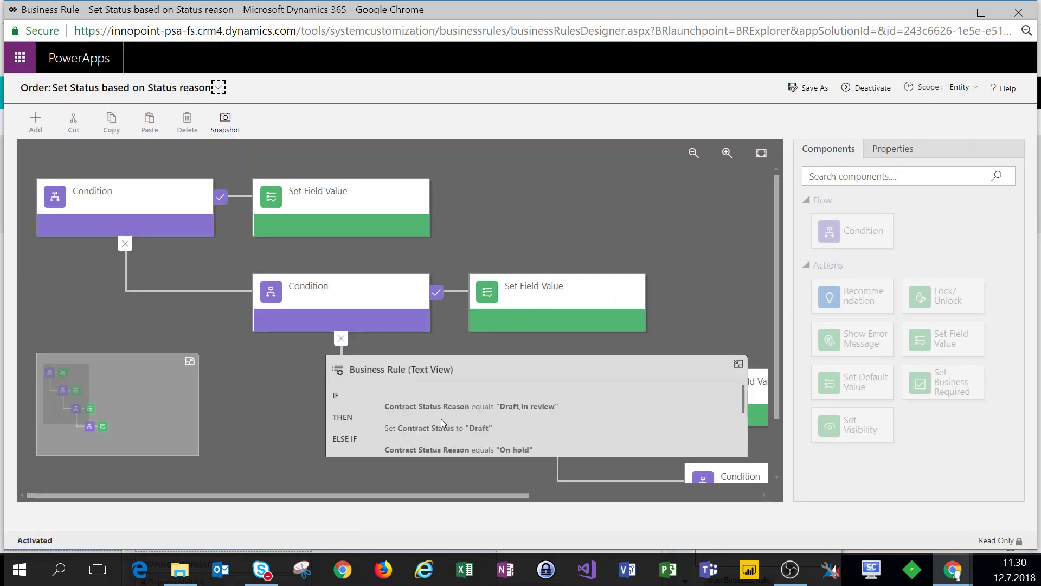
pyautogui.scroll(-3, 441, 418)
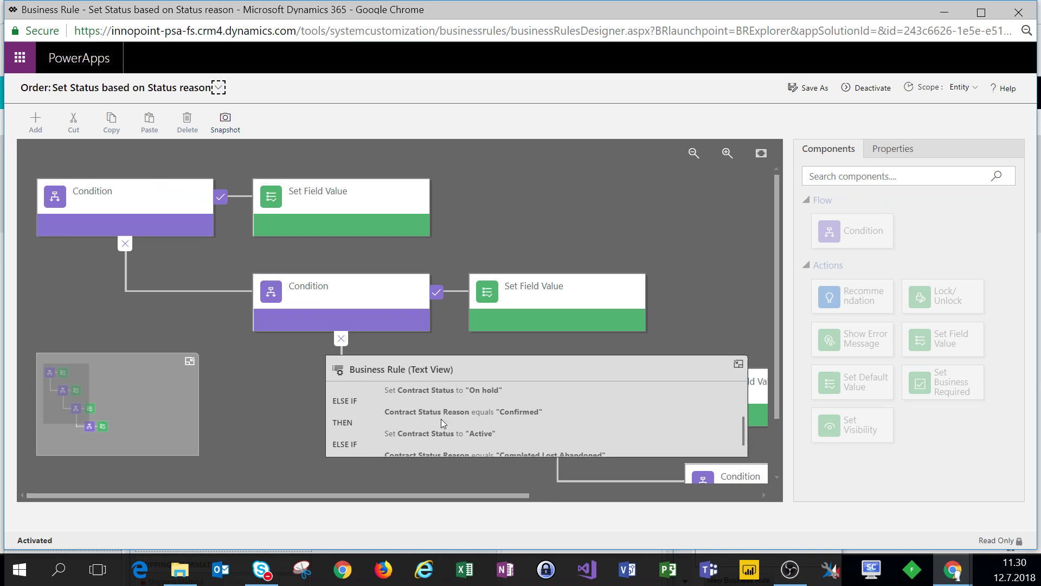
pyautogui.scroll(-1, 440, 423)
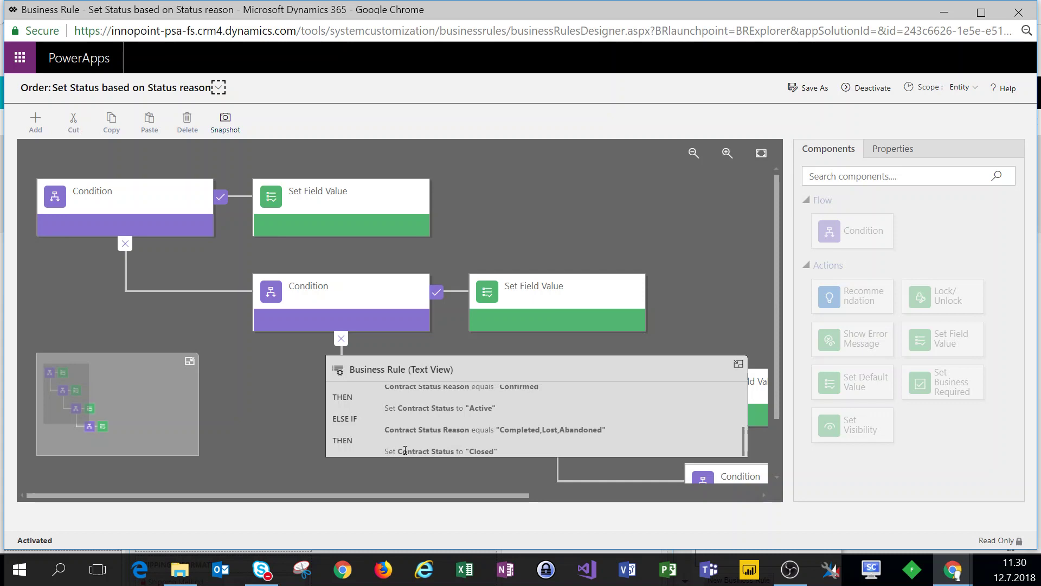
# Close the business rule and open the Contract Status Reason field's definition for editing.
pyautogui.click(1025, 16)
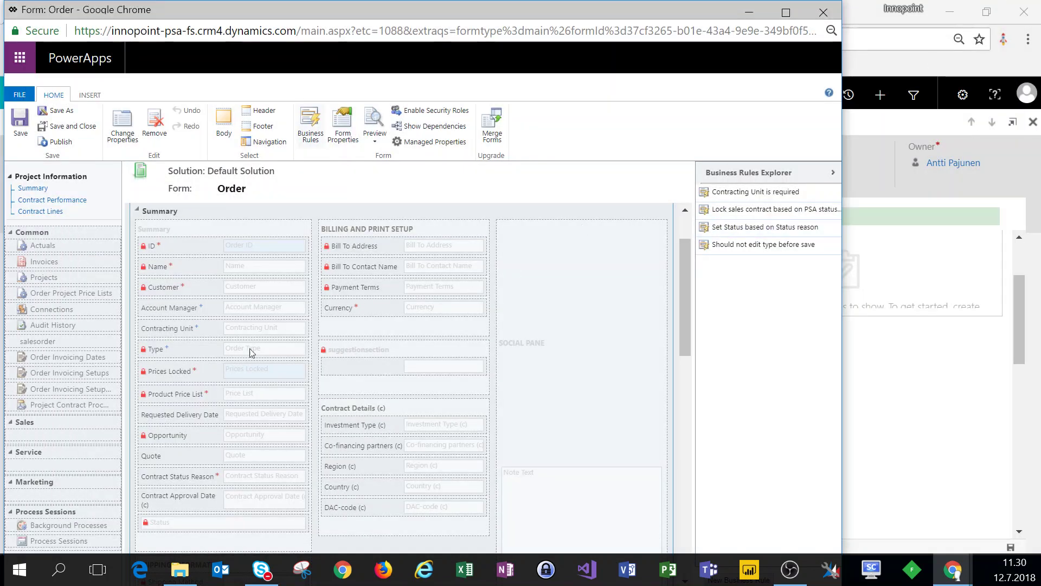
pyautogui.click(185, 481)
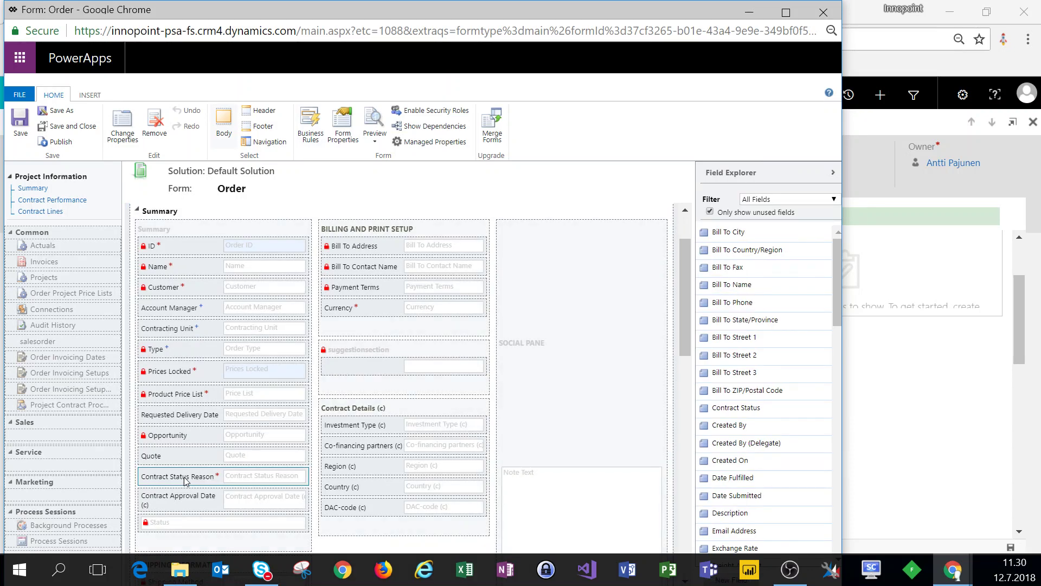
pyautogui.click(123, 127)
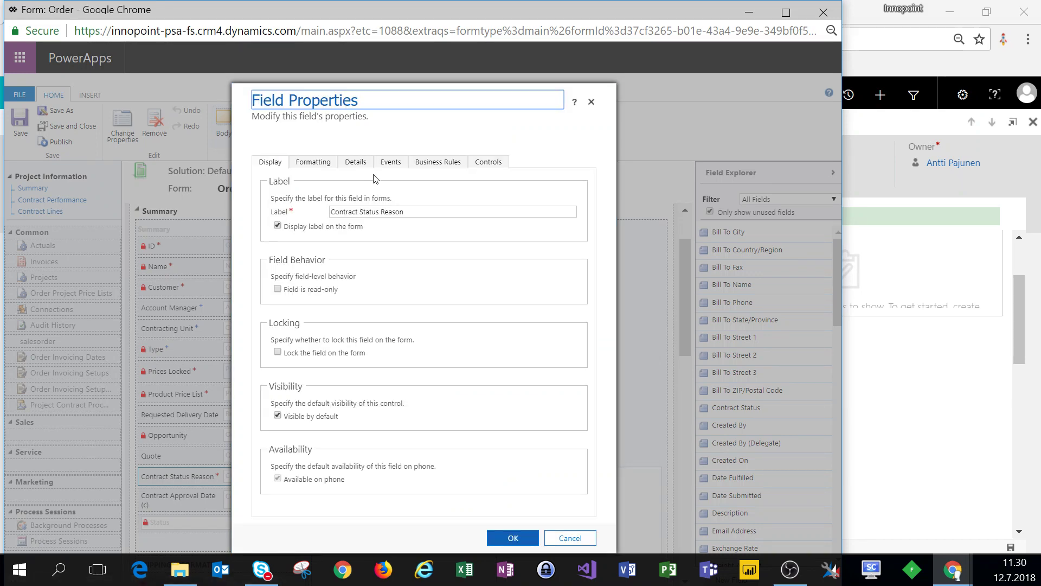
pyautogui.click(354, 162)
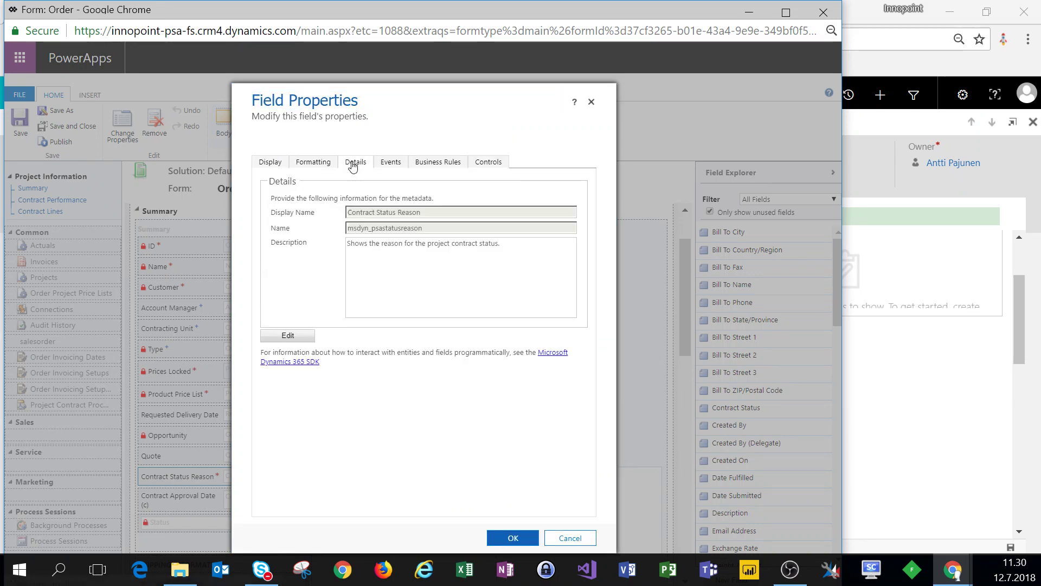
pyautogui.click(280, 334)
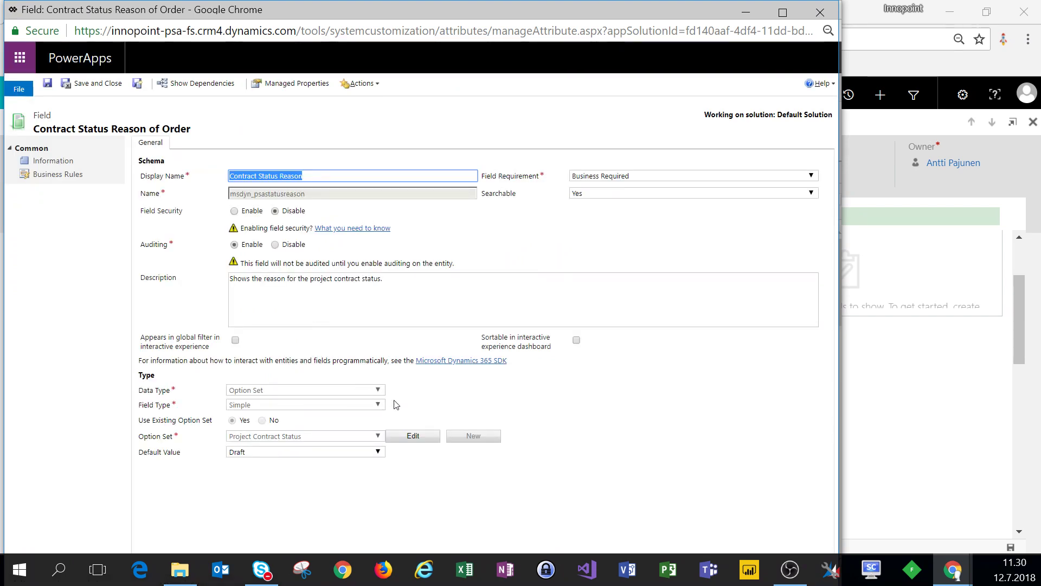
# Inspect the Completed option in the Project Contract Status option set, then leave without saving.
pyautogui.click(413, 437)
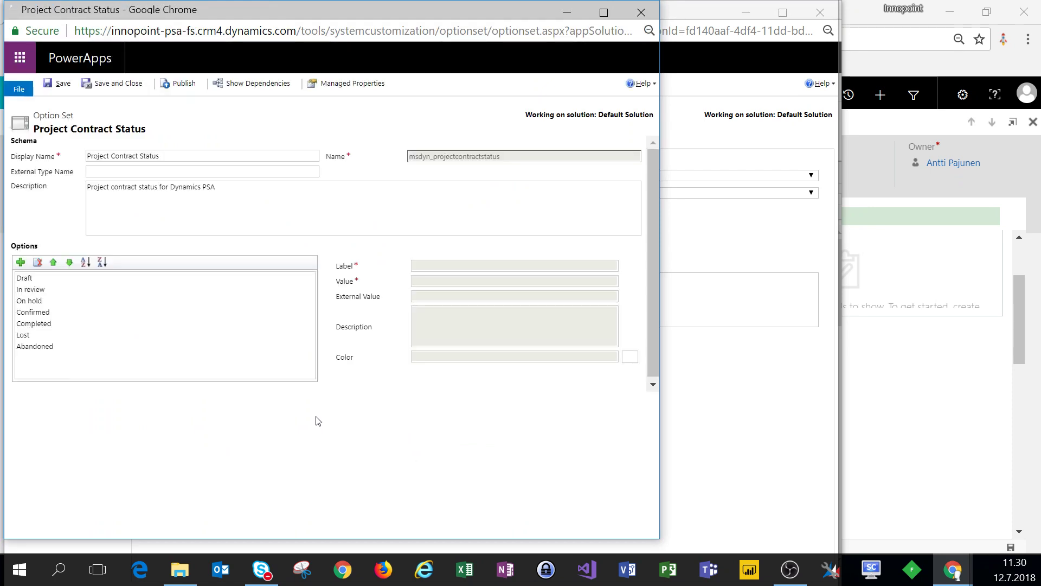
pyautogui.click(33, 324)
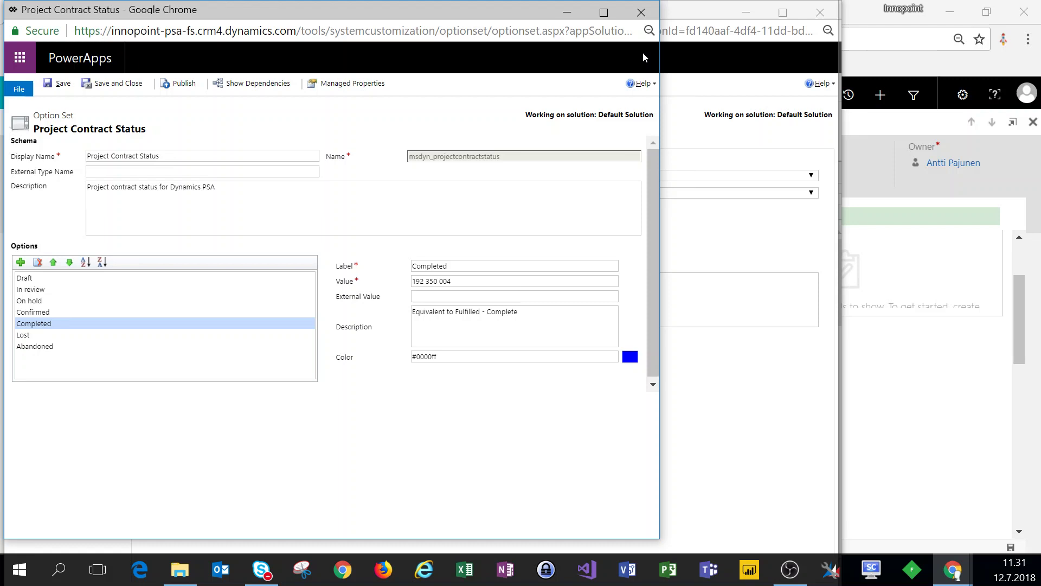
pyautogui.click(641, 12)
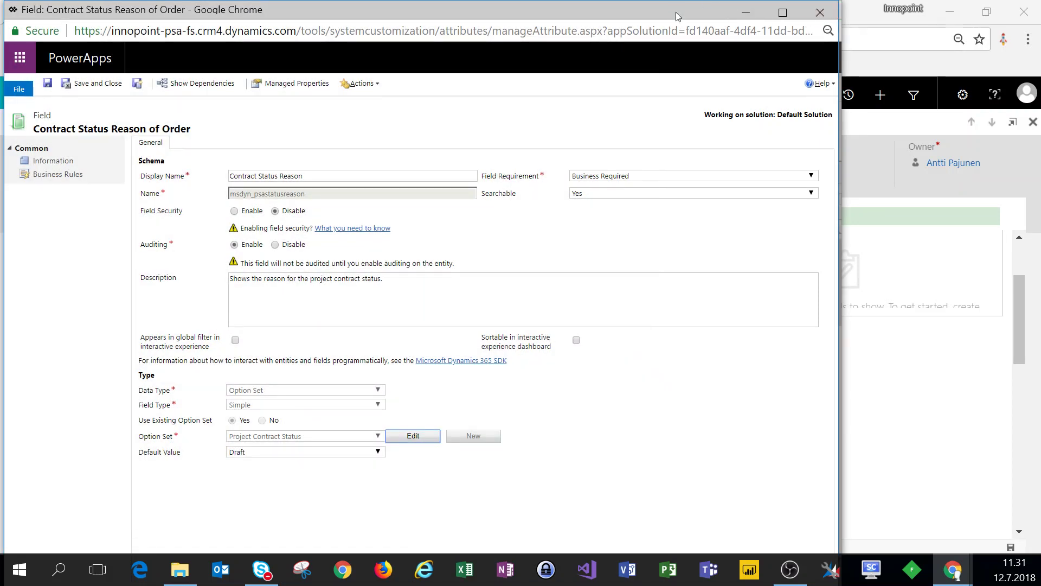
pyautogui.click(842, 28)
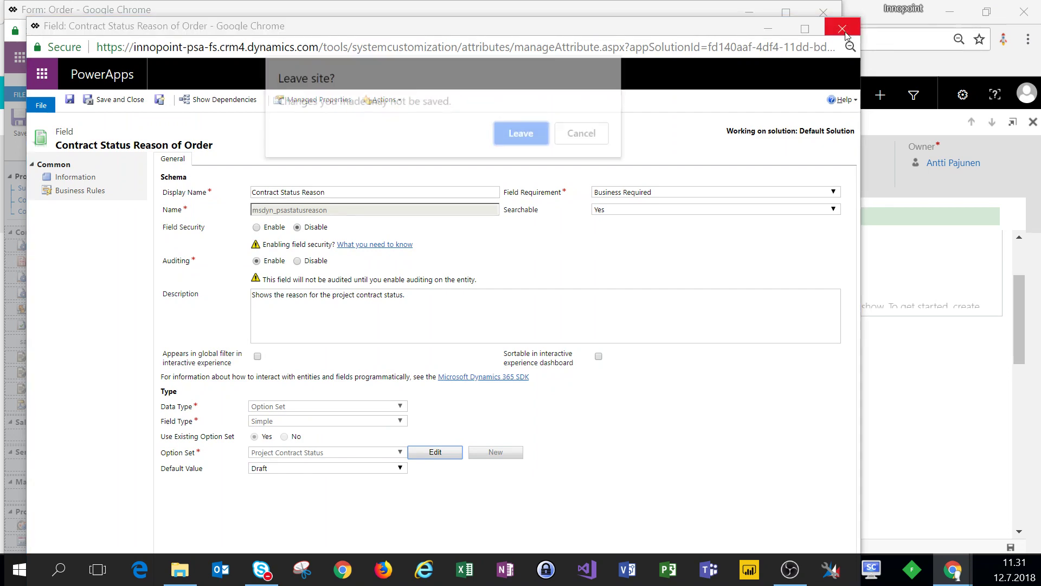
pyautogui.click(524, 134)
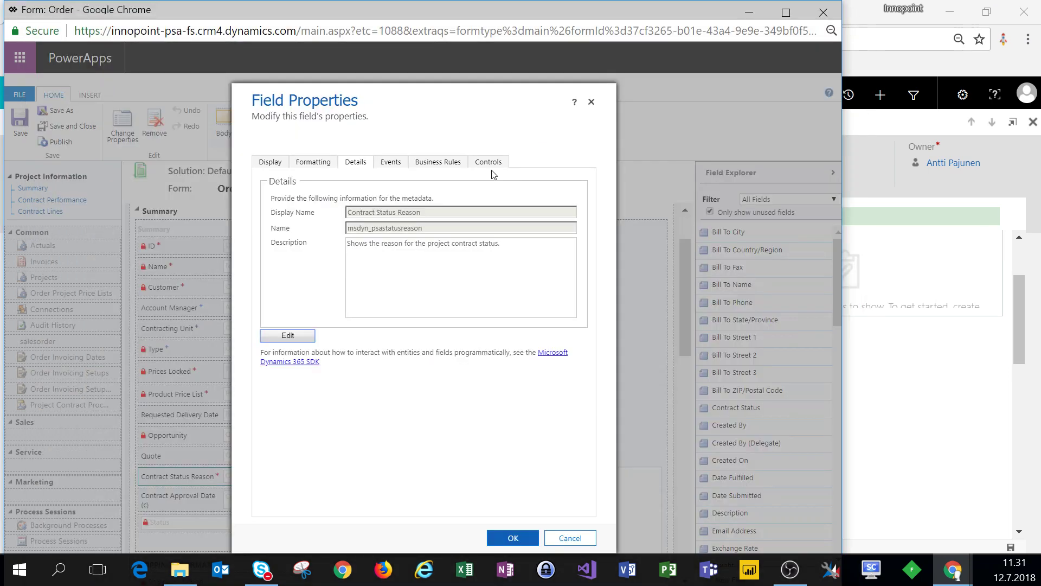
pyautogui.click(570, 538)
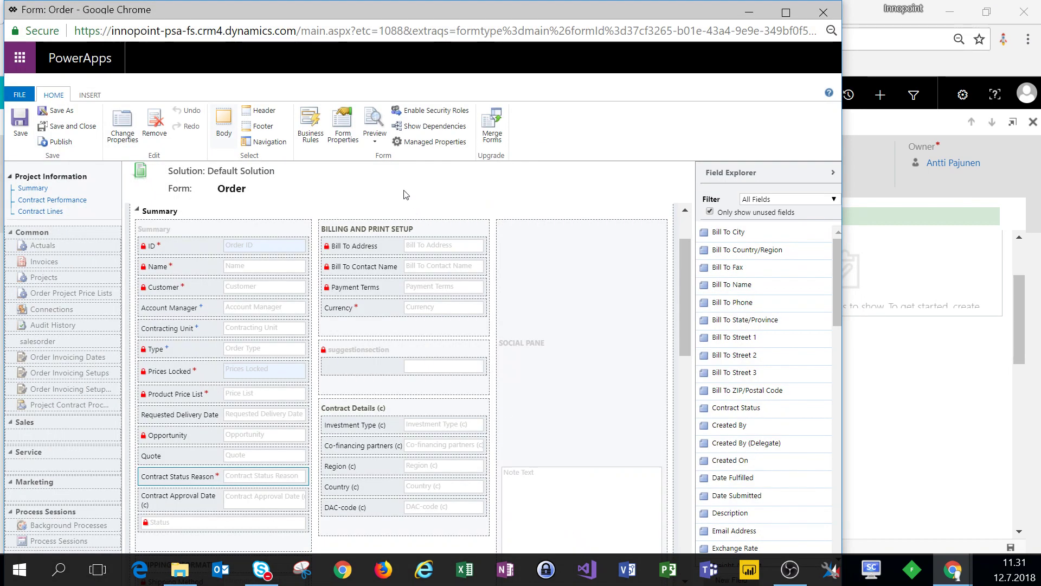
pyautogui.click(342, 136)
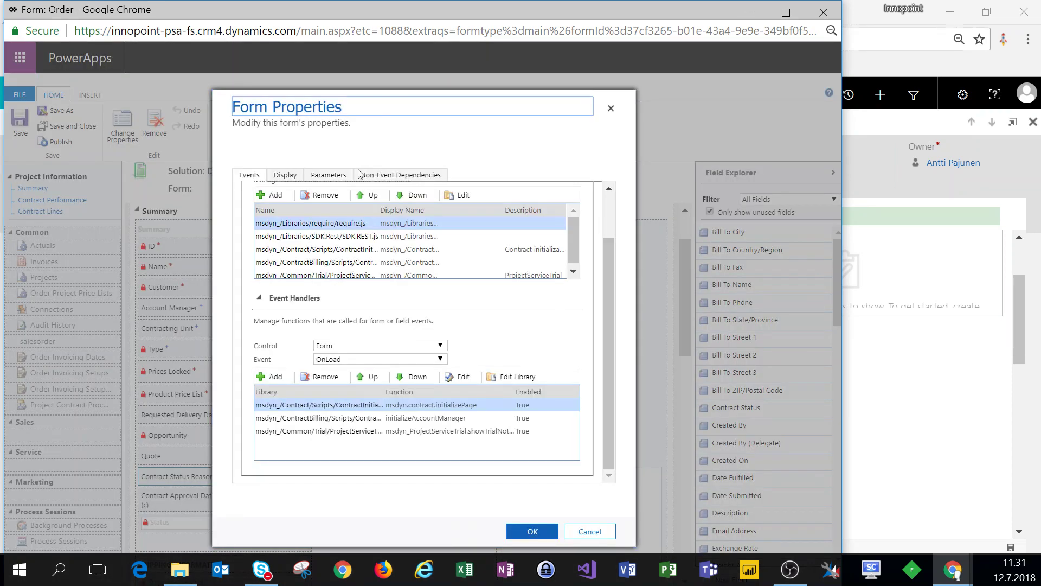
pyautogui.click(364, 250)
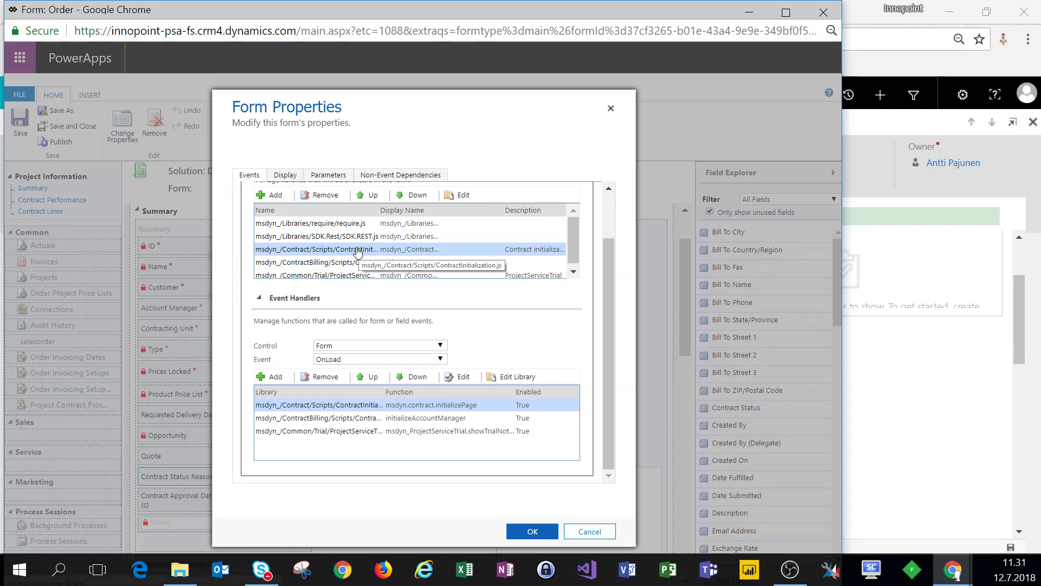
pyautogui.doubleClick(357, 250)
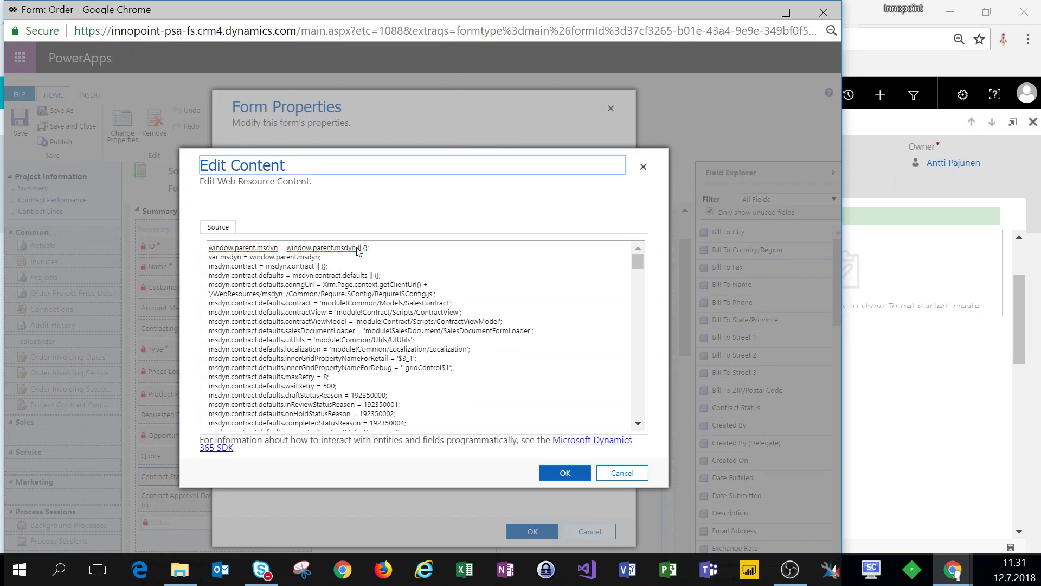
pyautogui.scroll(-3, 408, 311)
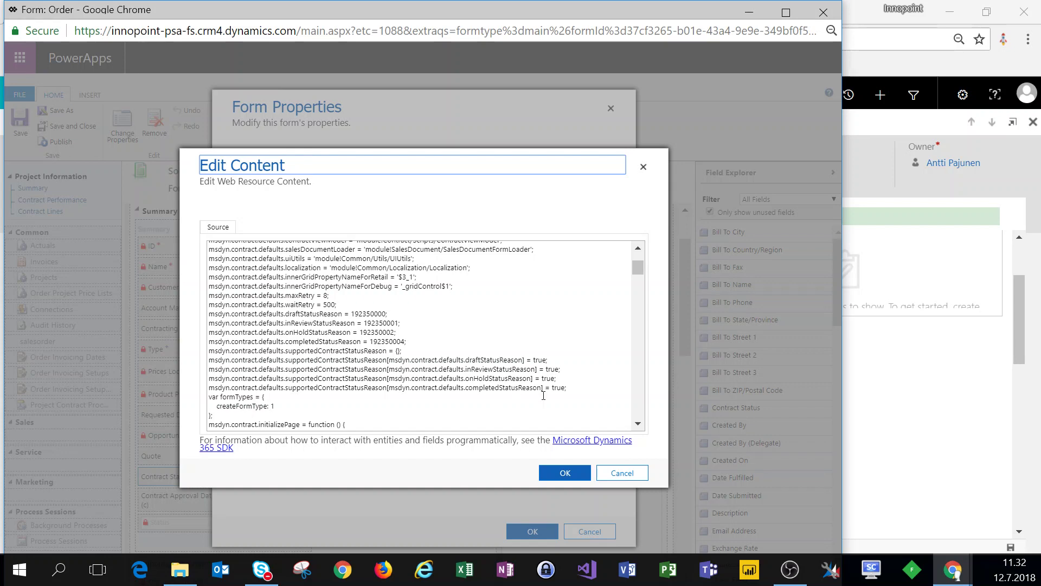
pyautogui.click(622, 475)
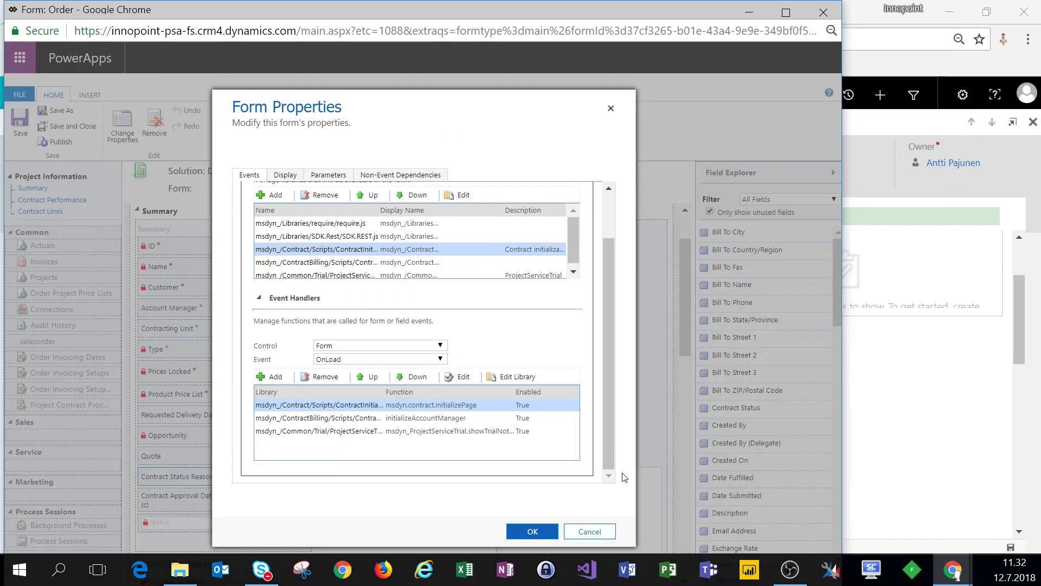
pyautogui.click(601, 531)
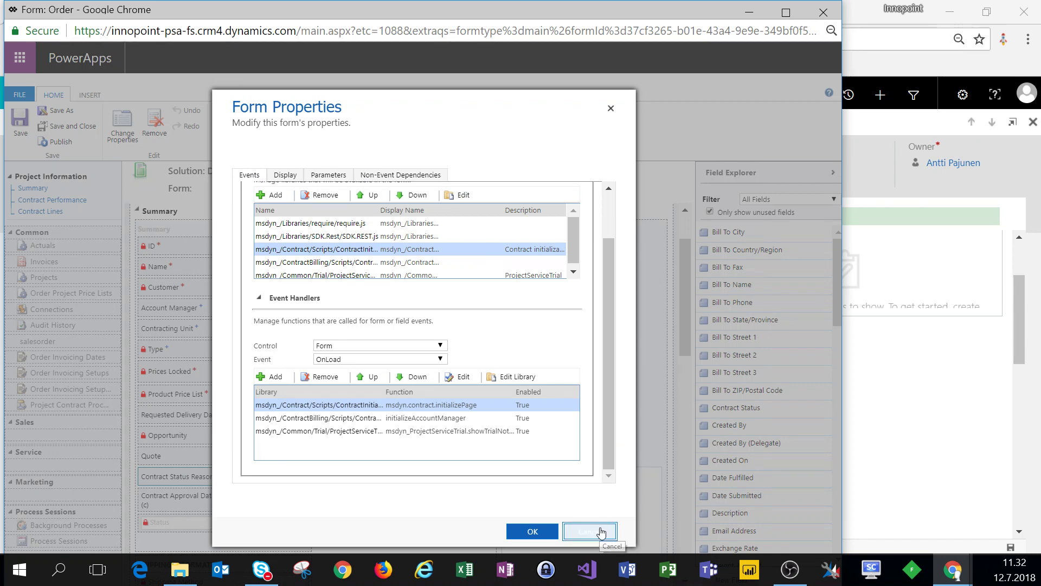
# Leave the form editor without saving and verify Contract Status Reason on the order is still Draft.
pyautogui.click(818, 14)
pyautogui.click(498, 117)
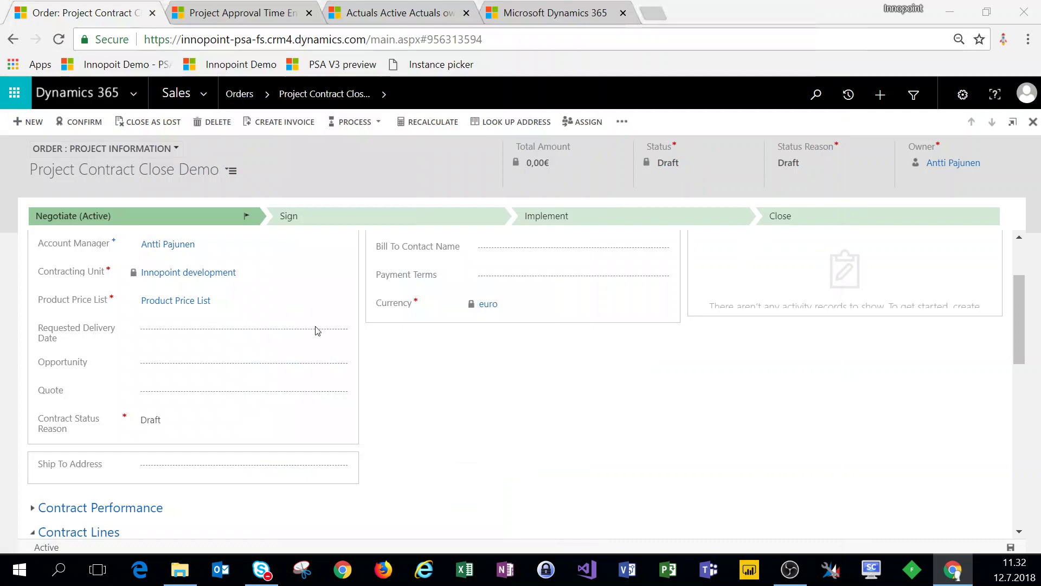
pyautogui.click(196, 427)
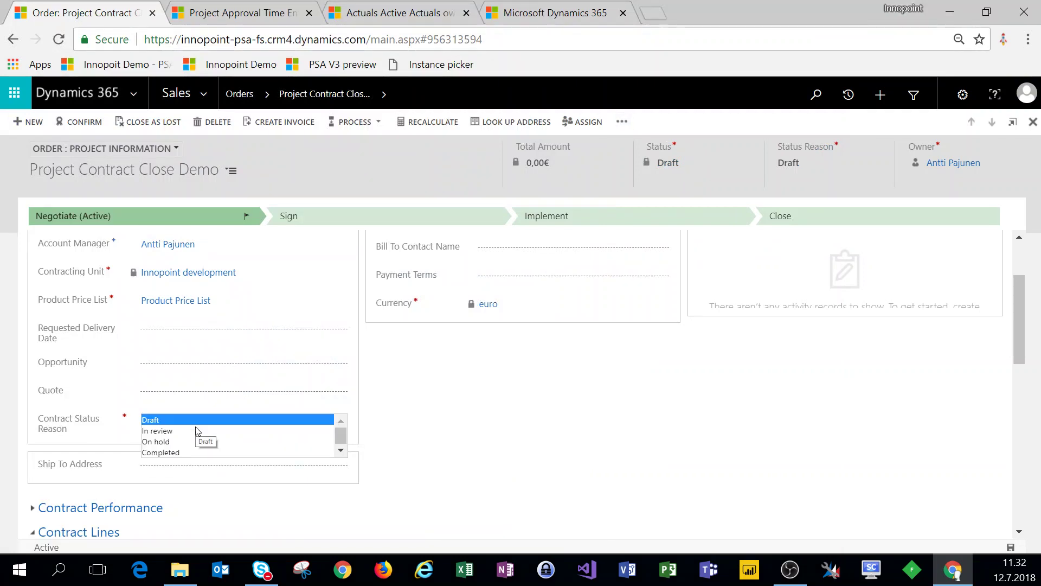
pyautogui.click(425, 426)
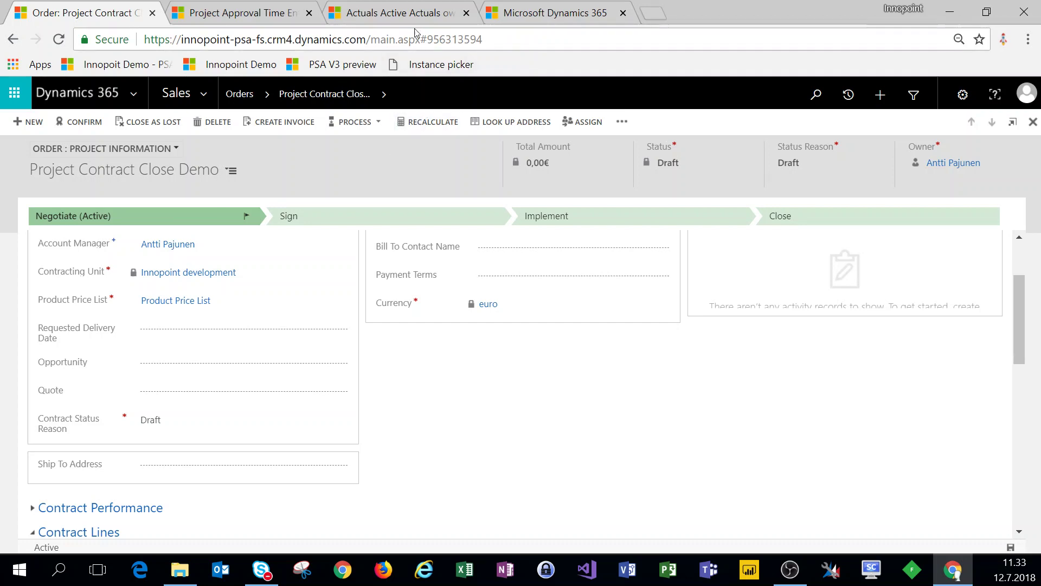
# Refresh the actuals list, then confirm the Project Contract Close Demo contract and reload it to show Active.
pyautogui.click(419, 12)
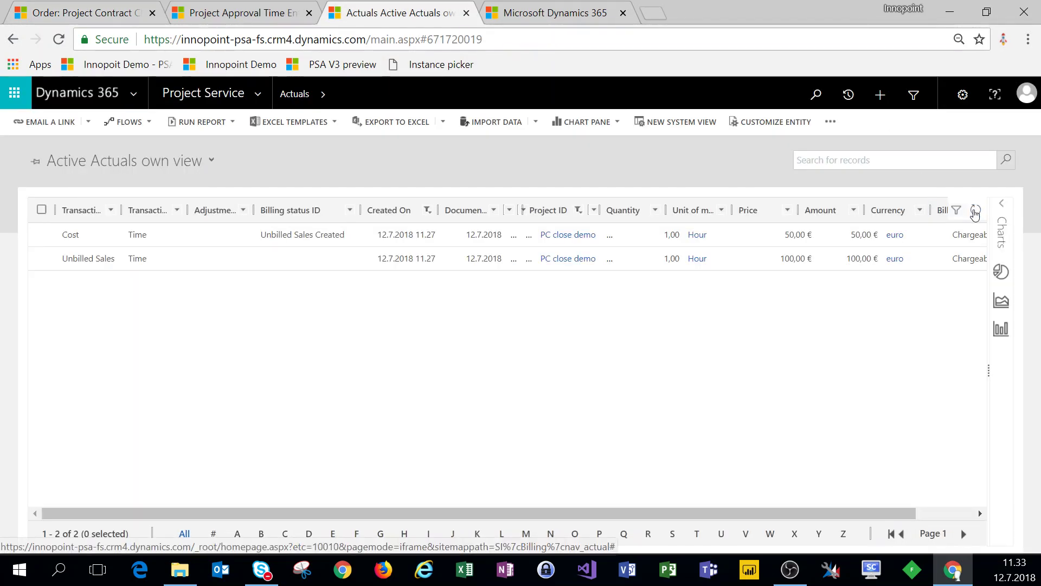
pyautogui.click(975, 211)
pyautogui.click(95, 13)
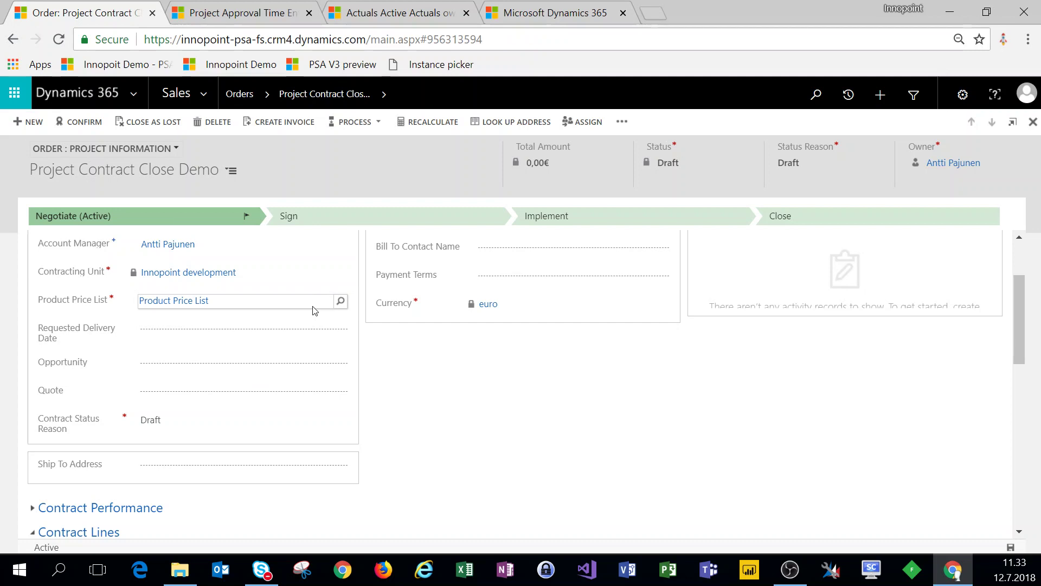
pyautogui.click(83, 123)
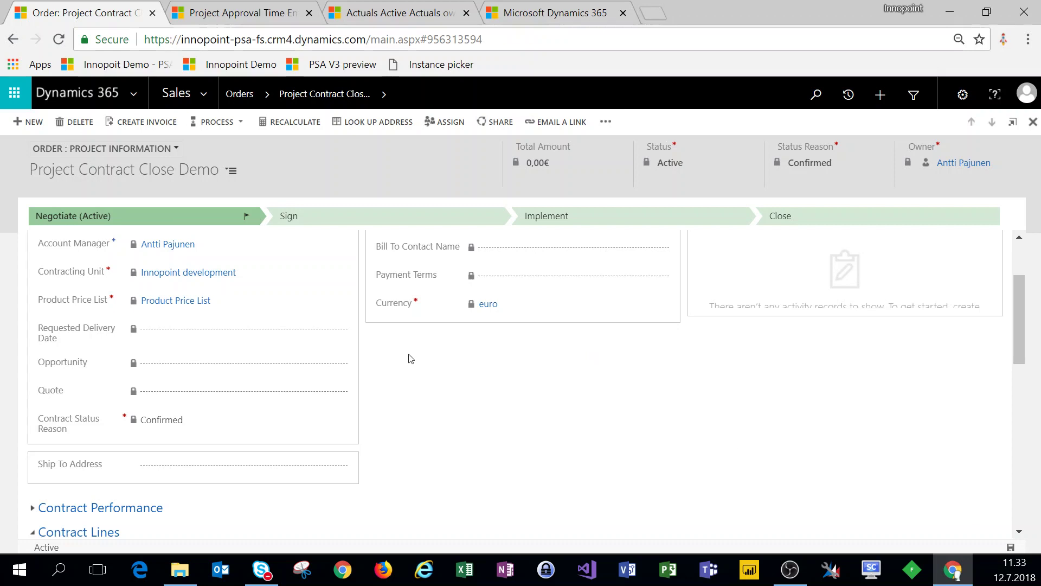
pyautogui.click(59, 39)
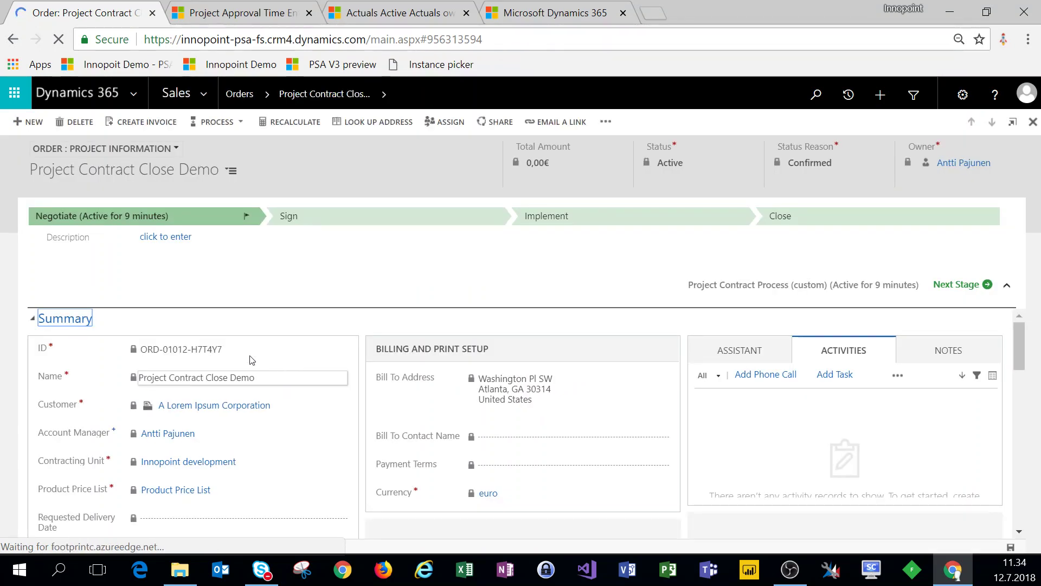
# Create a 100,00€ draft invoice from the contract and follow its Contract link back to the order.
pyautogui.click(156, 122)
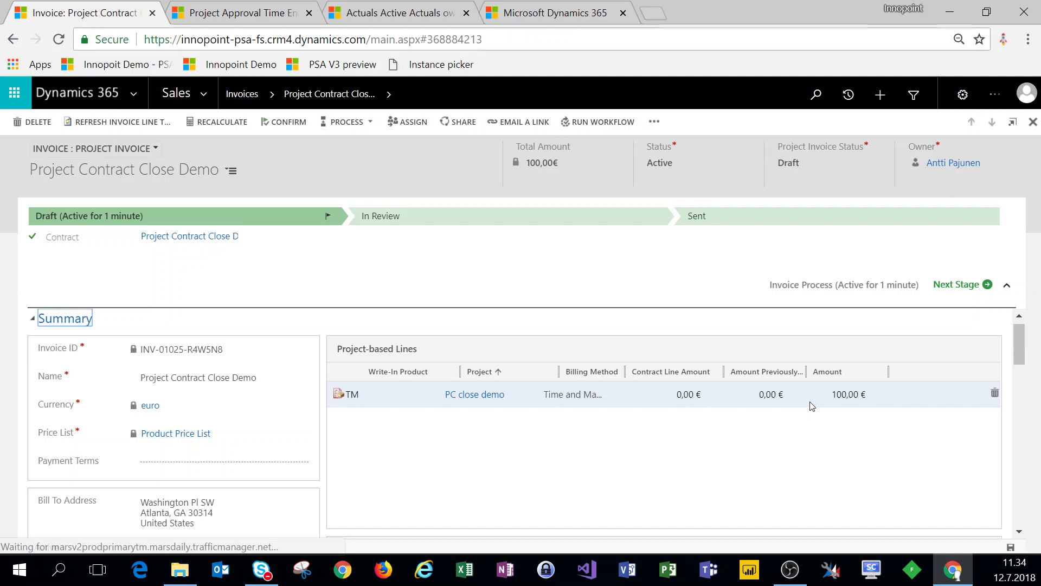
pyautogui.scroll(-5, 478, 418)
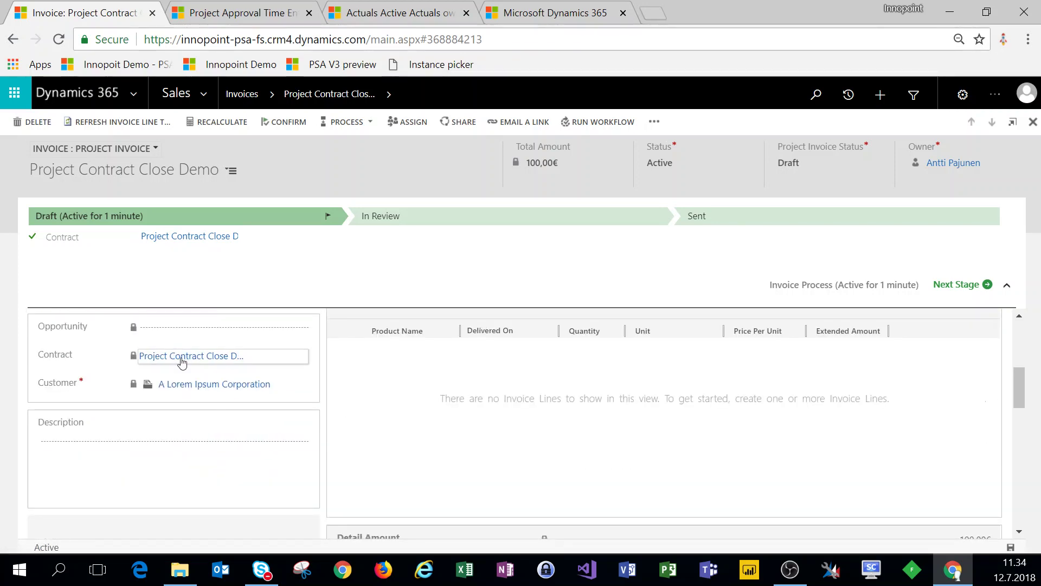
pyautogui.click(181, 357)
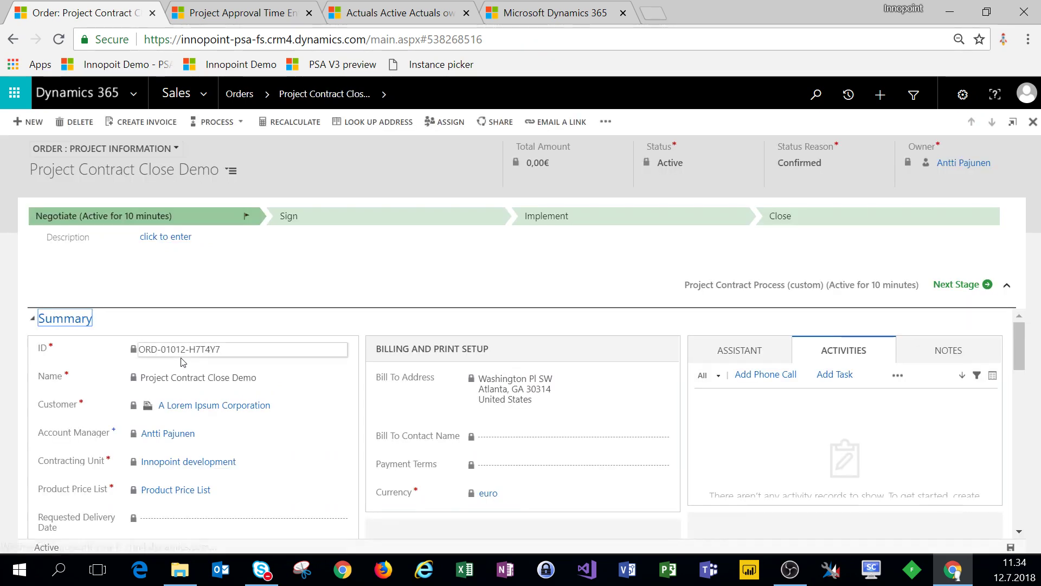
# Set Contract Status Reason to Completed, save, and reload so the contract shows Closed.
pyautogui.scroll(-2, 186, 471)
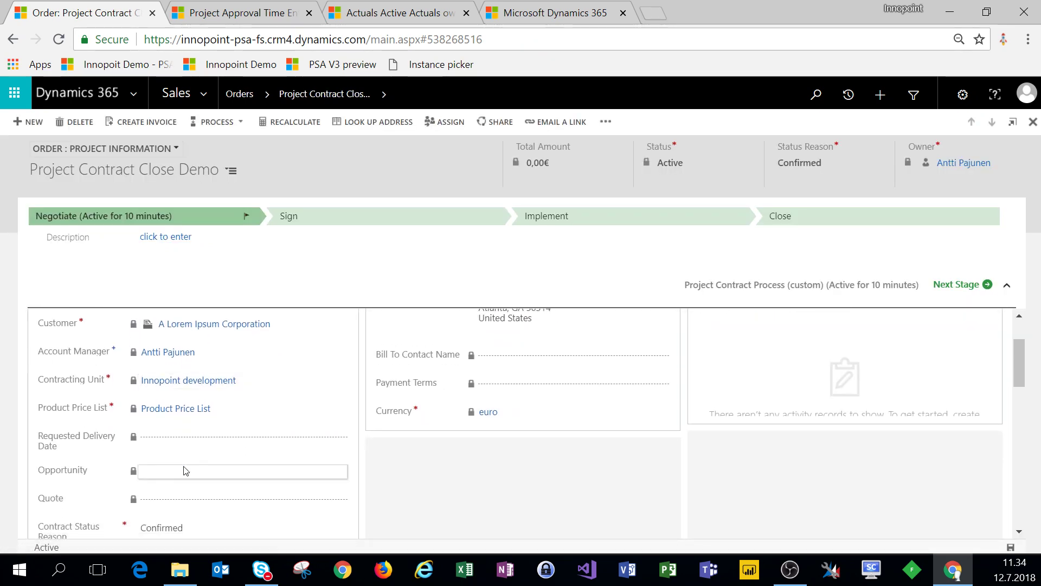
pyautogui.click(206, 533)
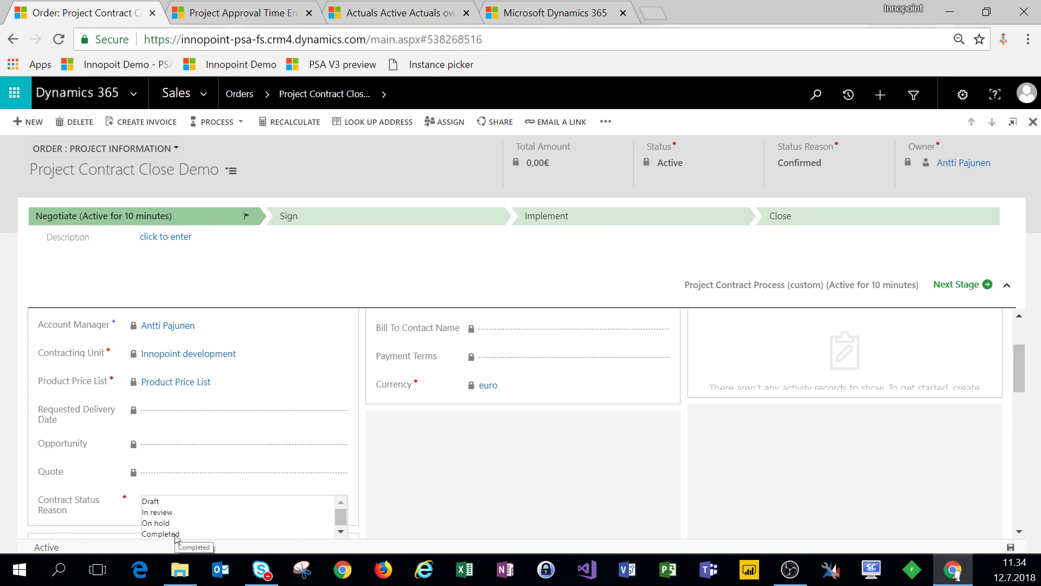
pyautogui.click(175, 534)
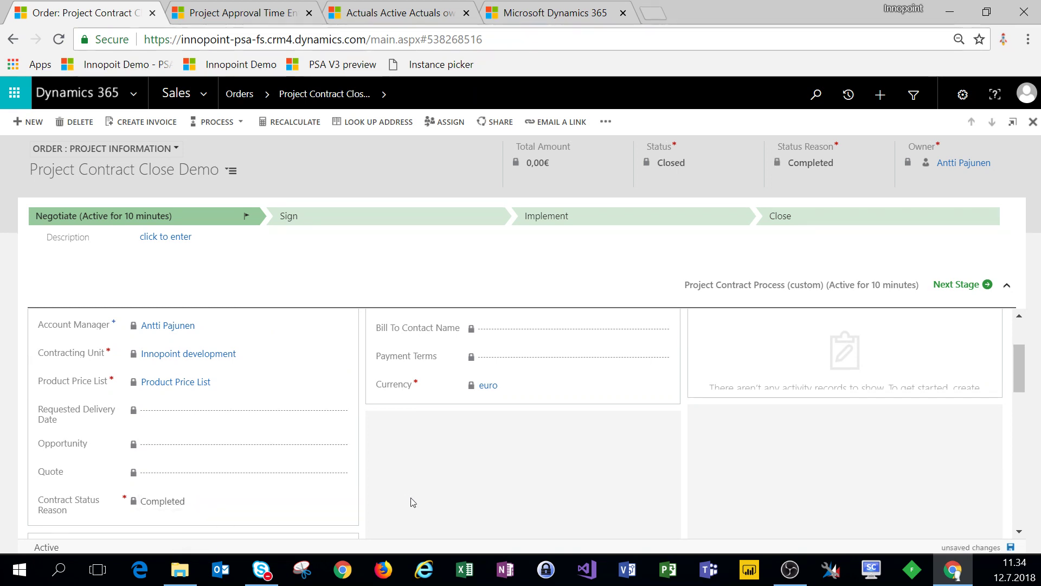
pyautogui.click(1010, 547)
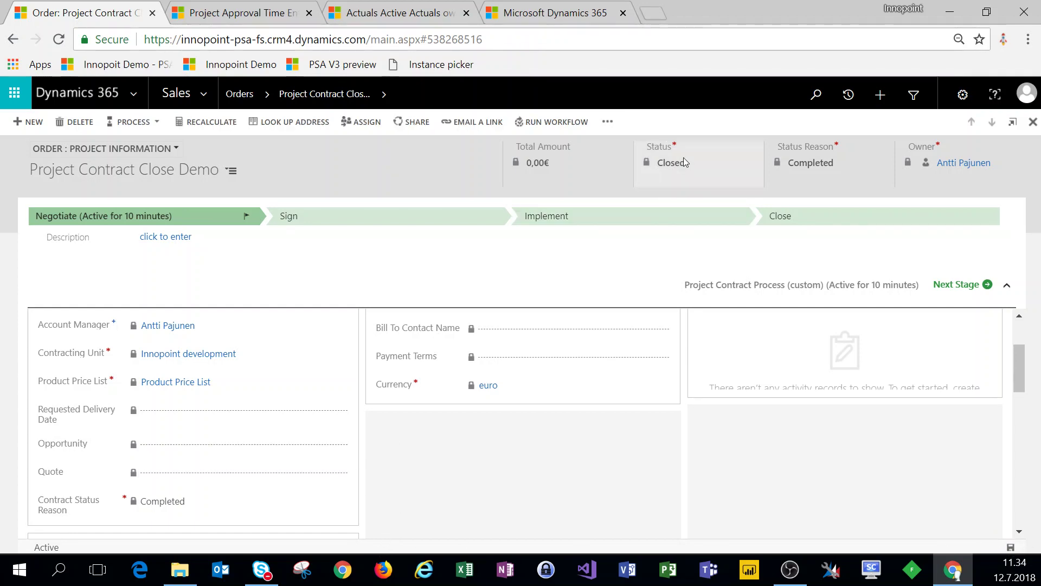
pyautogui.scroll(-2, 397, 481)
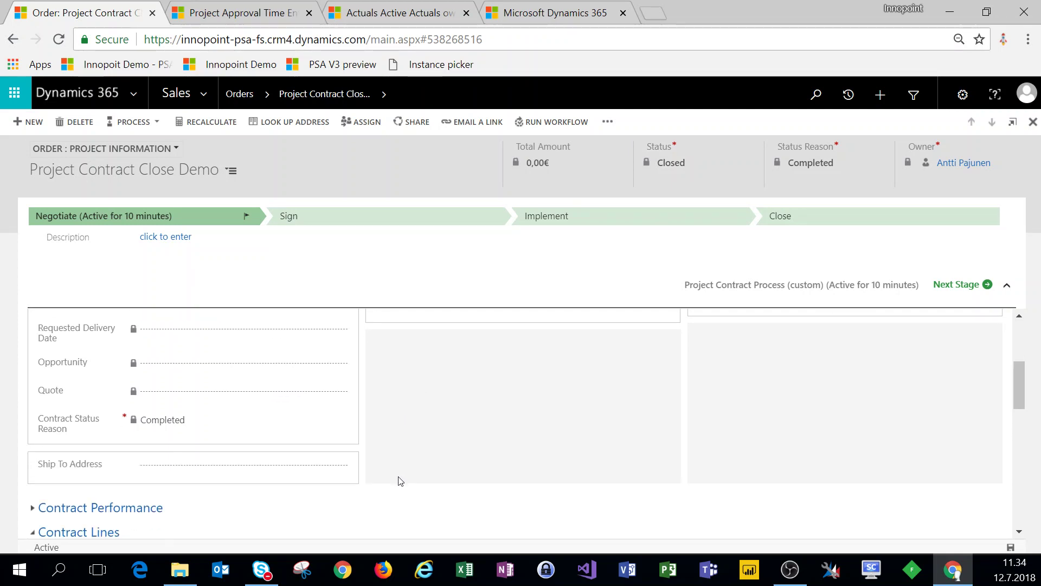
pyautogui.click(58, 40)
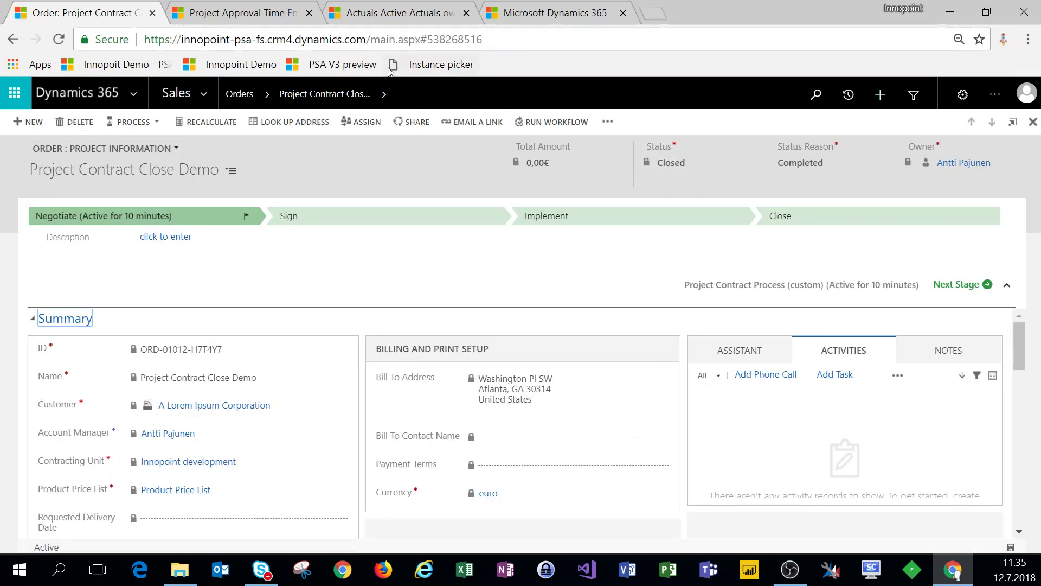
# Open the contract's 100,00€ invoice from its related Invoices list and confirm it.
pyautogui.click(385, 96)
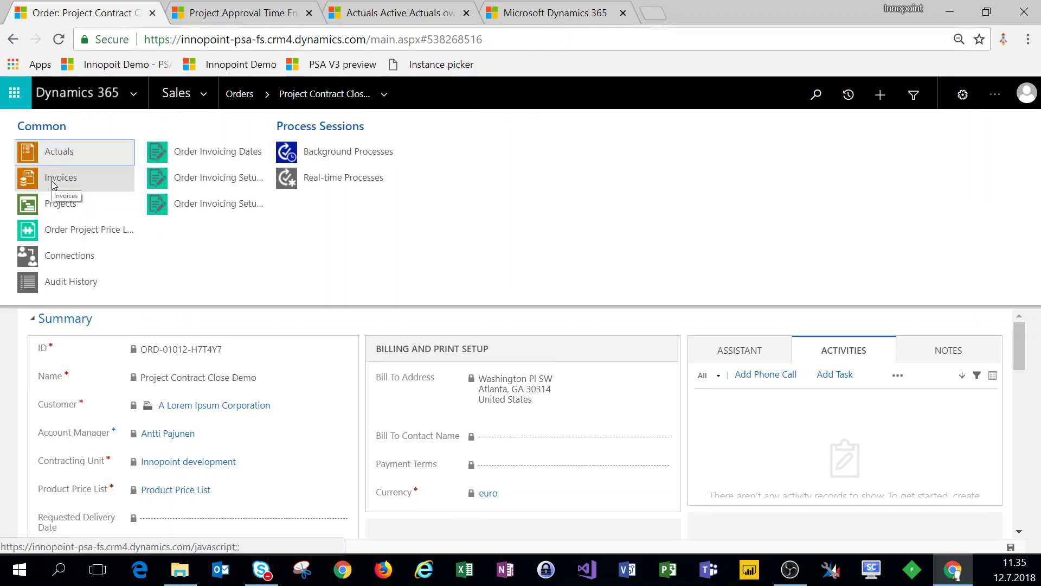
pyautogui.click(112, 174)
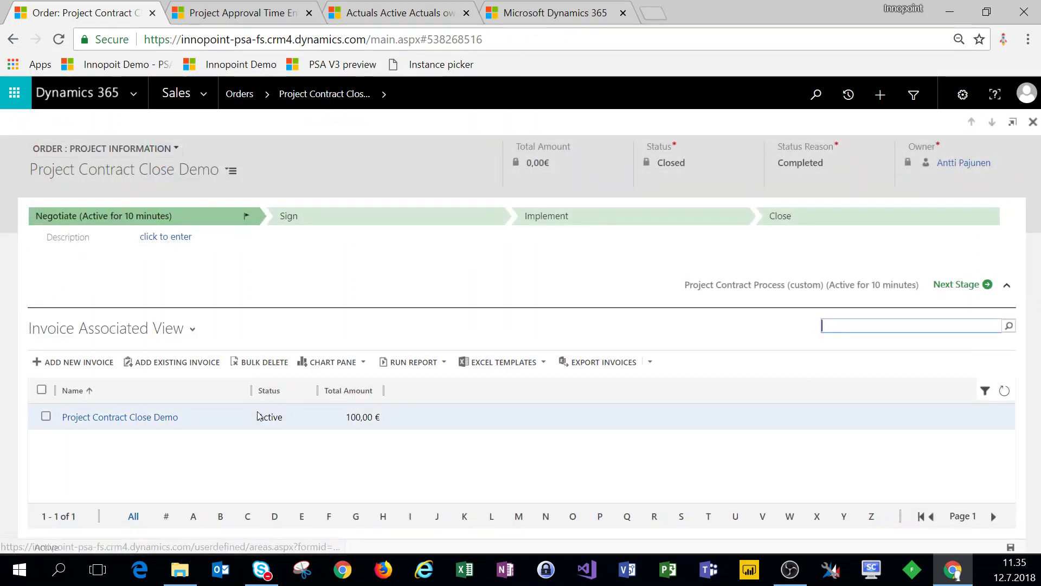
pyautogui.click(220, 418)
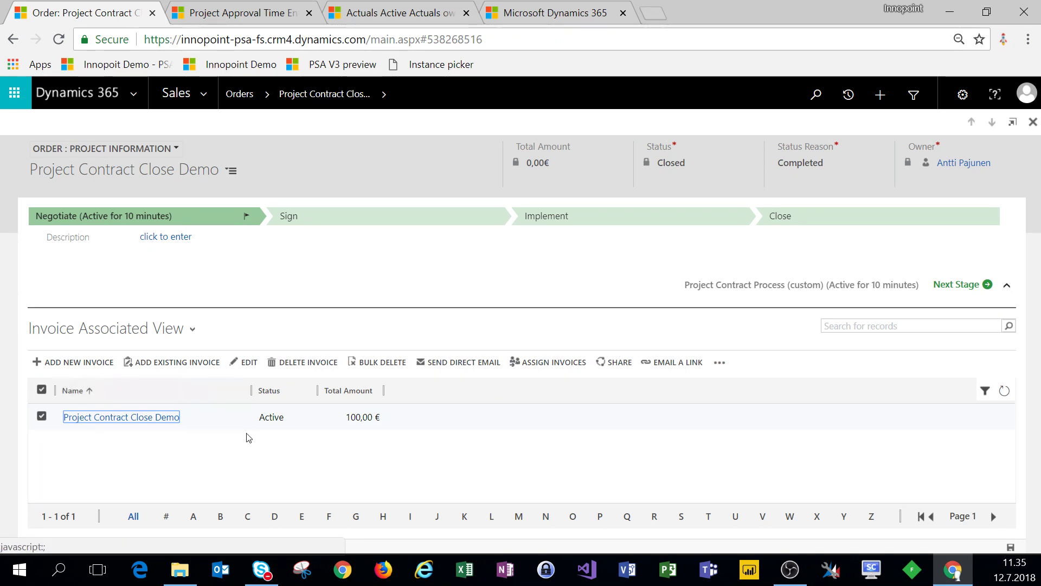
pyautogui.doubleClick(230, 422)
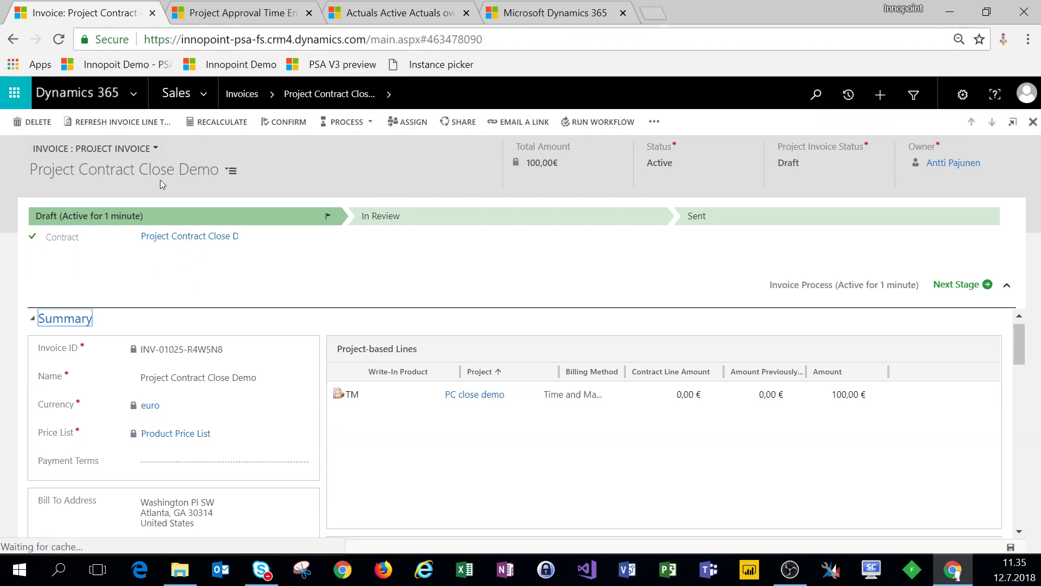
pyautogui.click(297, 123)
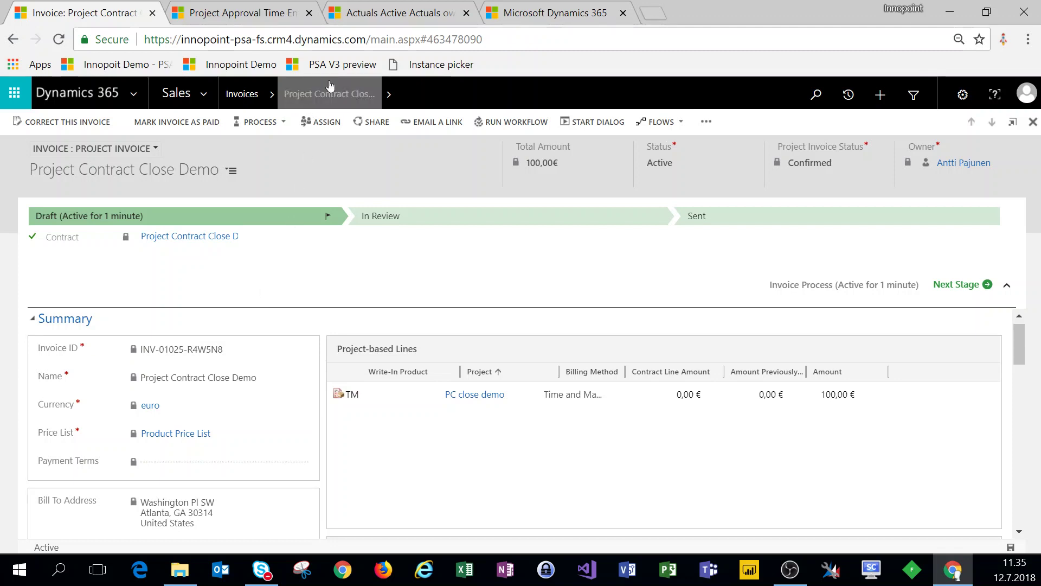
# Refresh the Actuals list to show the new 100,00€ Billed Sales and -100,00€ reversal lines.
pyautogui.click(382, 23)
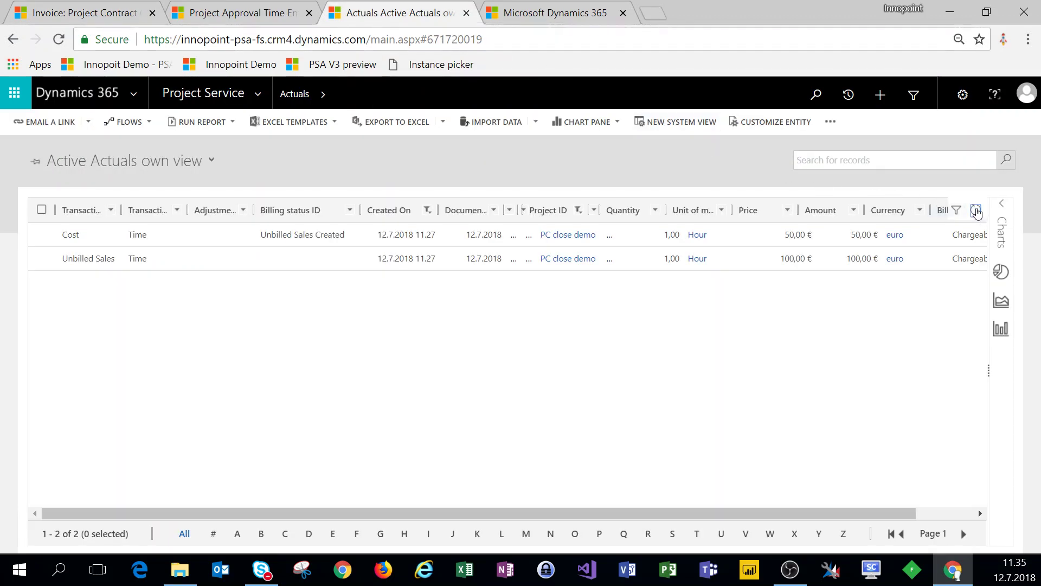
pyautogui.click(976, 211)
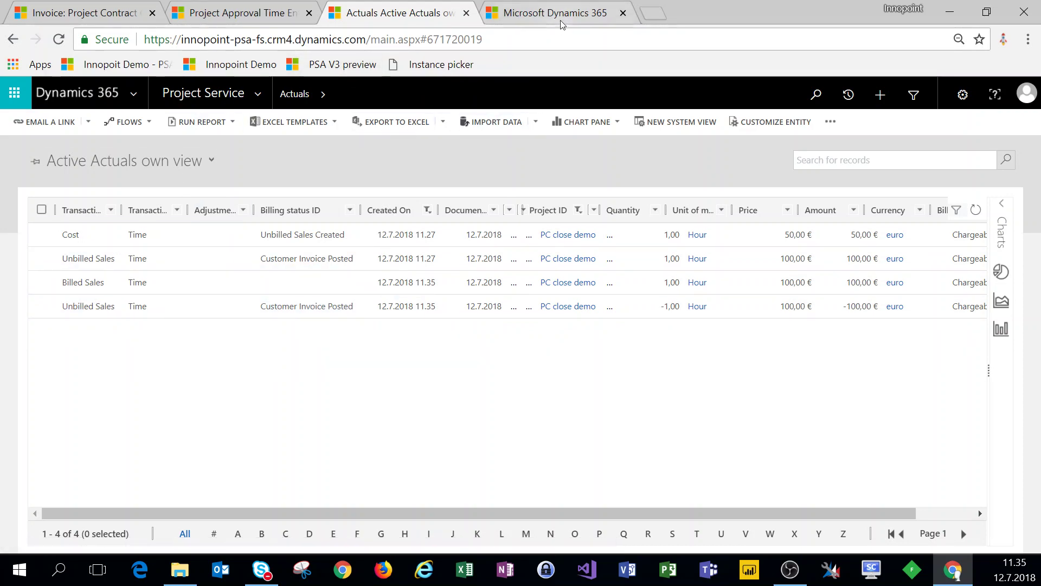
# Go from the invoice to the closed contract and expand Contract Performance, showing 100.00 billed versus 400.00 estimated cost.
pyautogui.click(86, 13)
pyautogui.scroll(-3, 197, 457)
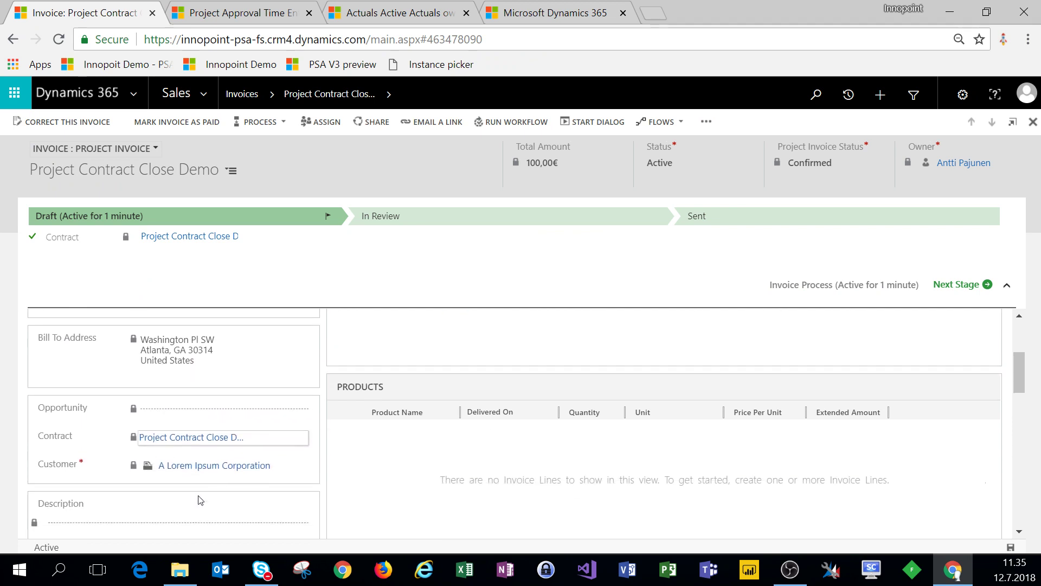
pyautogui.click(197, 440)
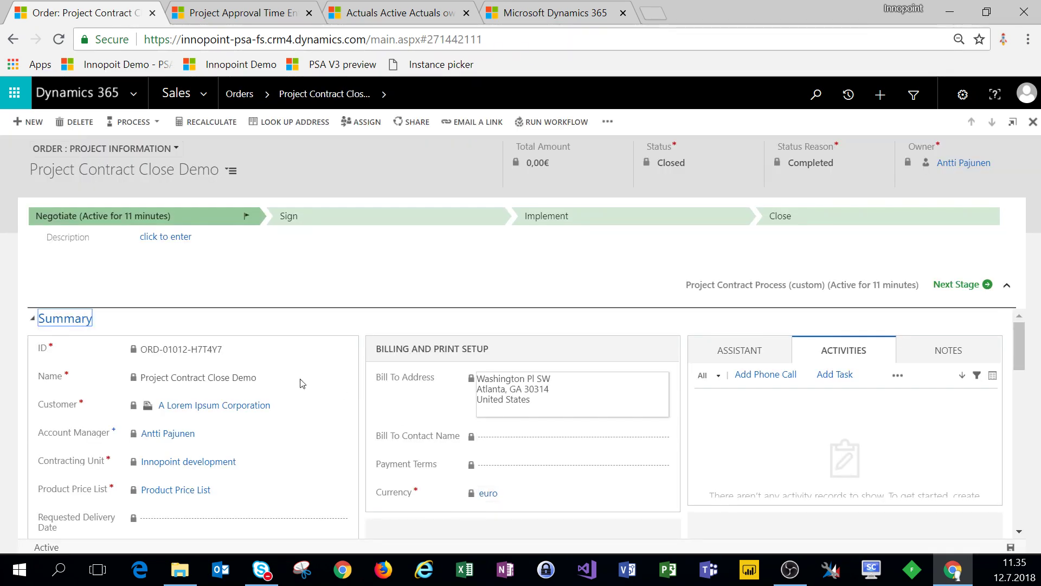
pyautogui.scroll(-3, 232, 443)
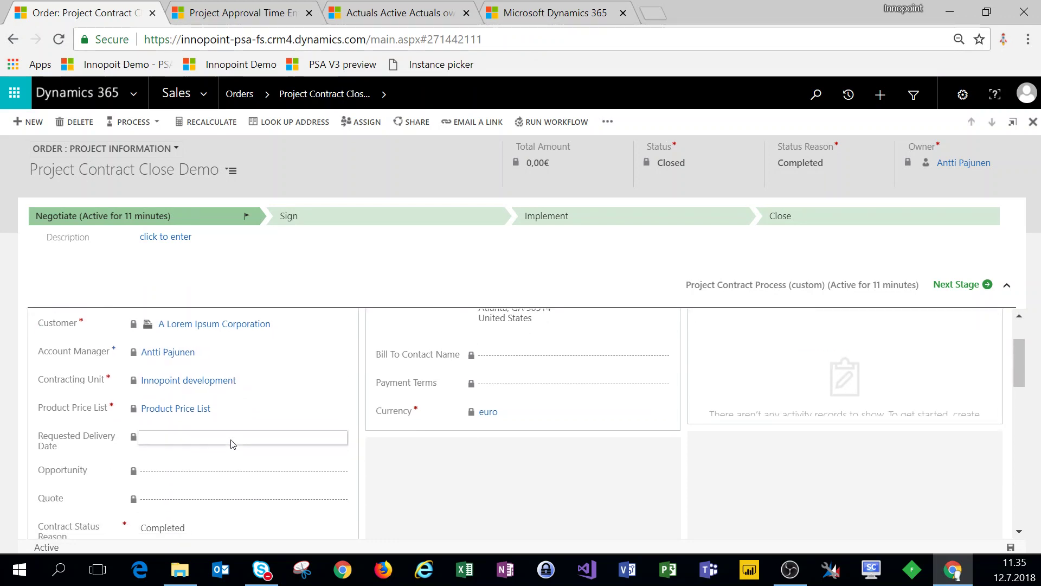
pyautogui.scroll(-2, 232, 443)
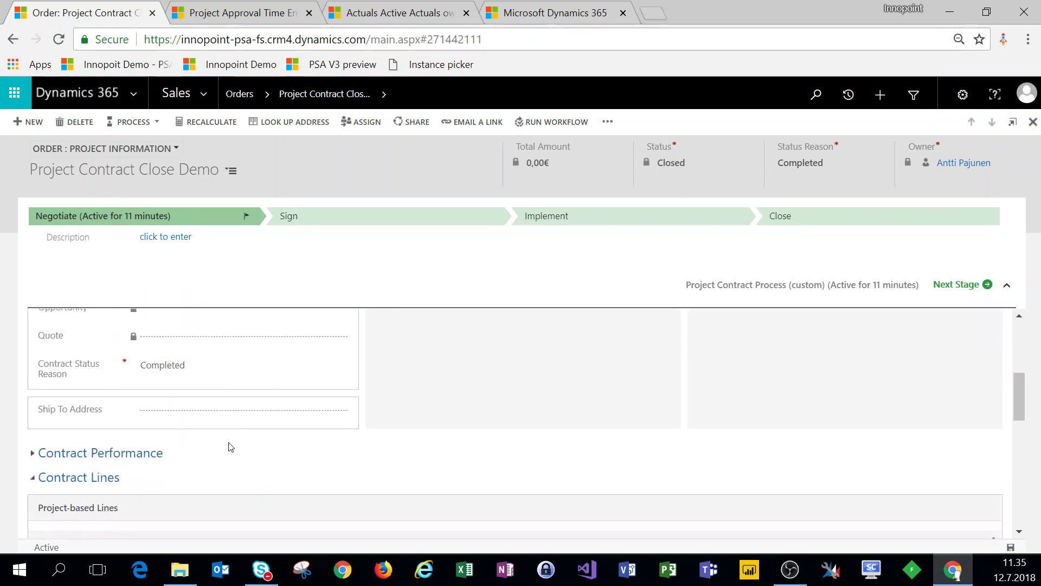
pyautogui.click(33, 457)
pyautogui.scroll(-2, 309, 470)
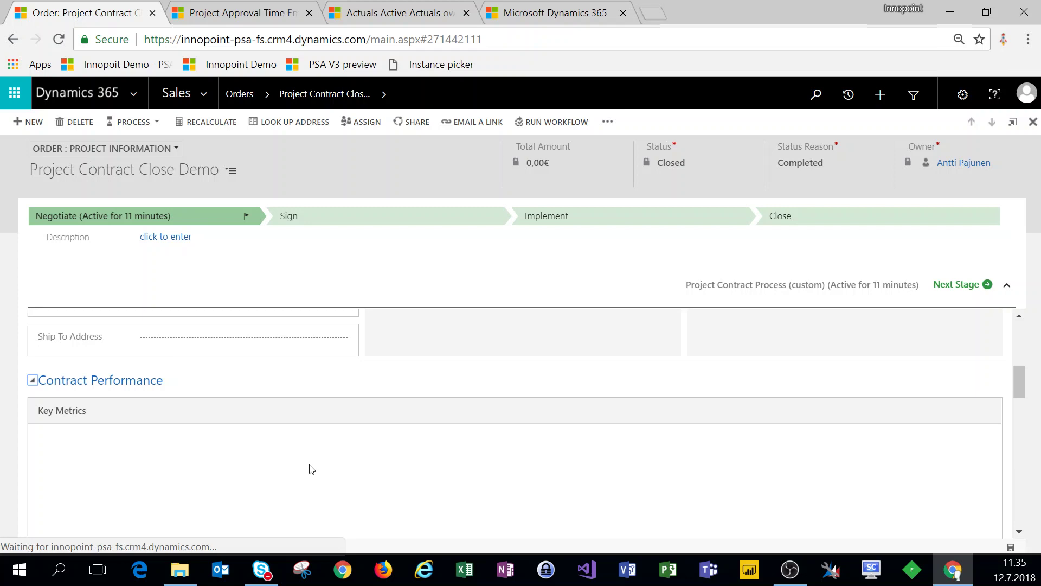
pyautogui.scroll(-3, 309, 467)
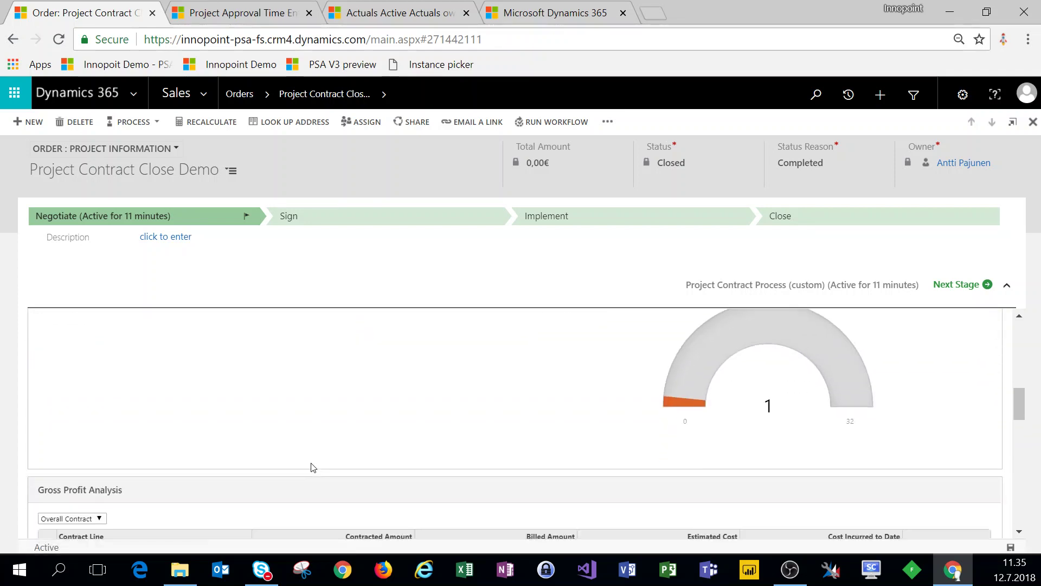
pyautogui.scroll(-2, 318, 433)
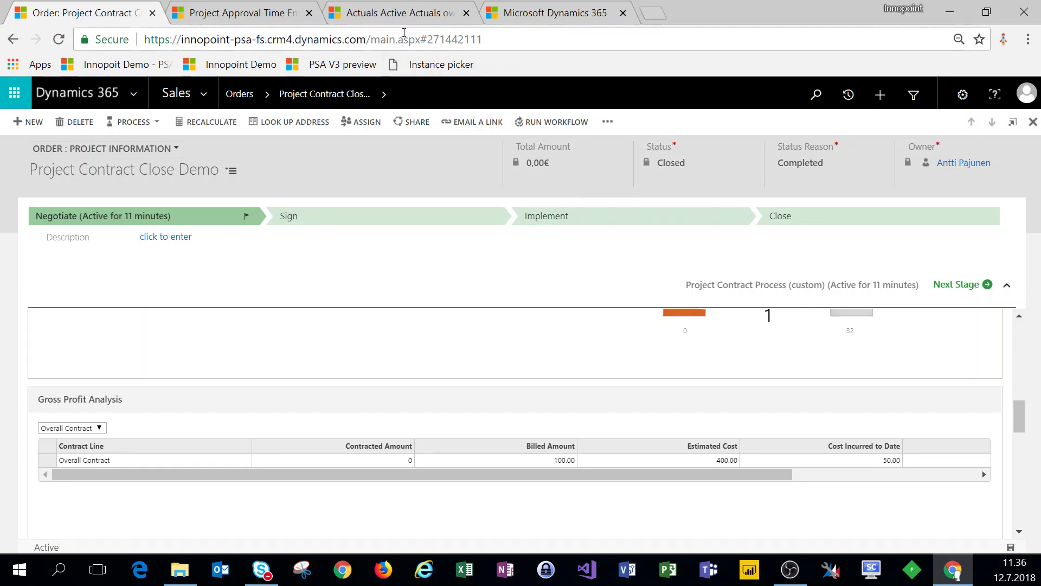
# Select the first PC close demo time entry, force-refresh resource utilization to 62%, and return to approvals.
pyautogui.click(270, 13)
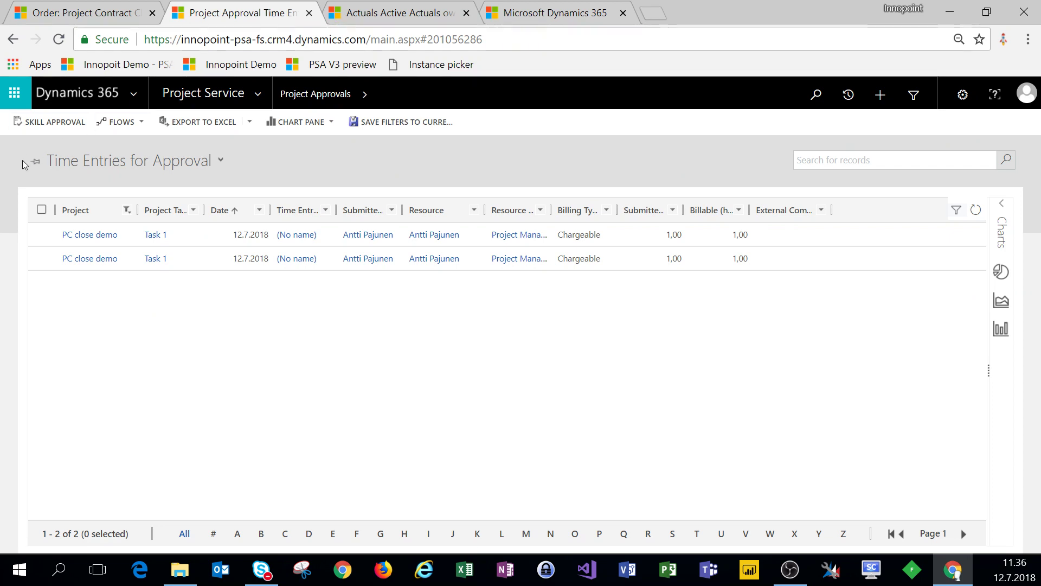
pyautogui.click(41, 237)
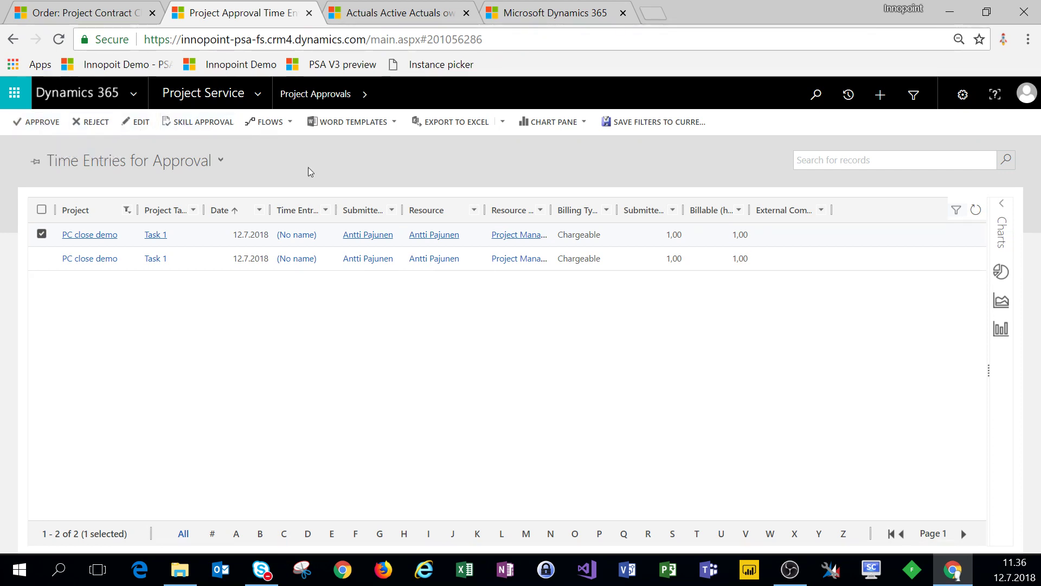
pyautogui.click(553, 19)
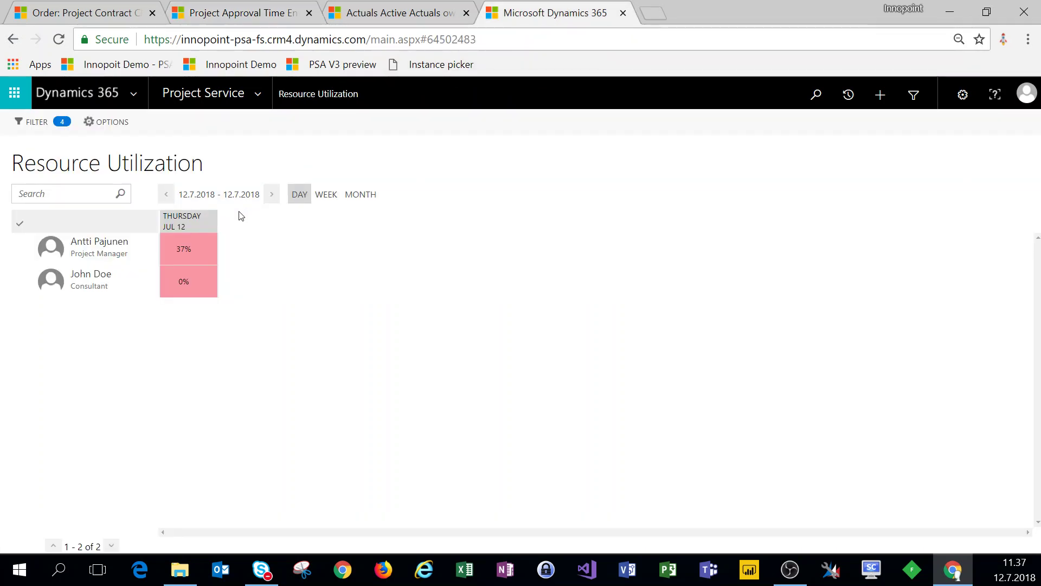
pyautogui.click(123, 124)
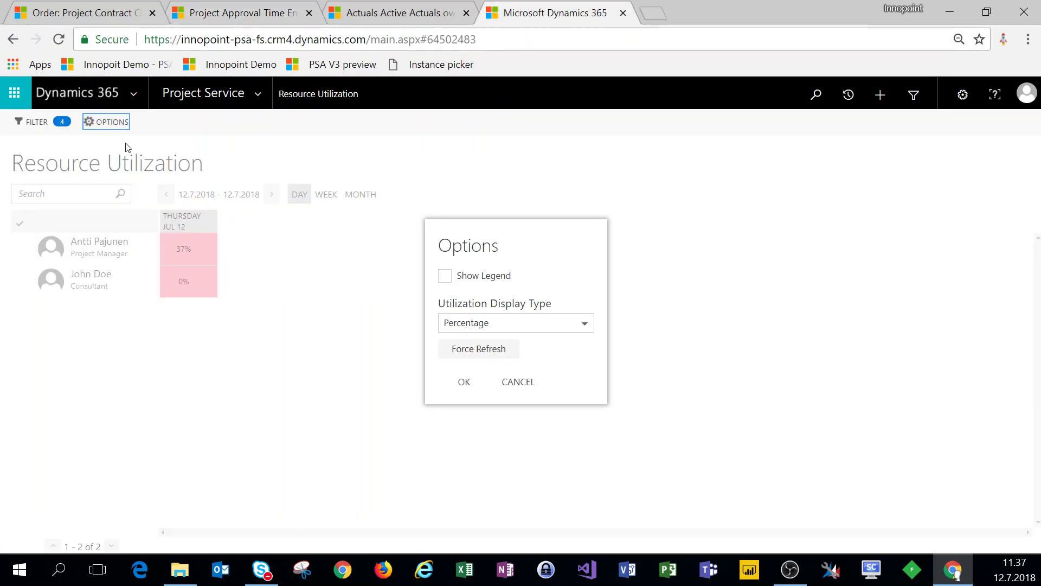
pyautogui.click(477, 350)
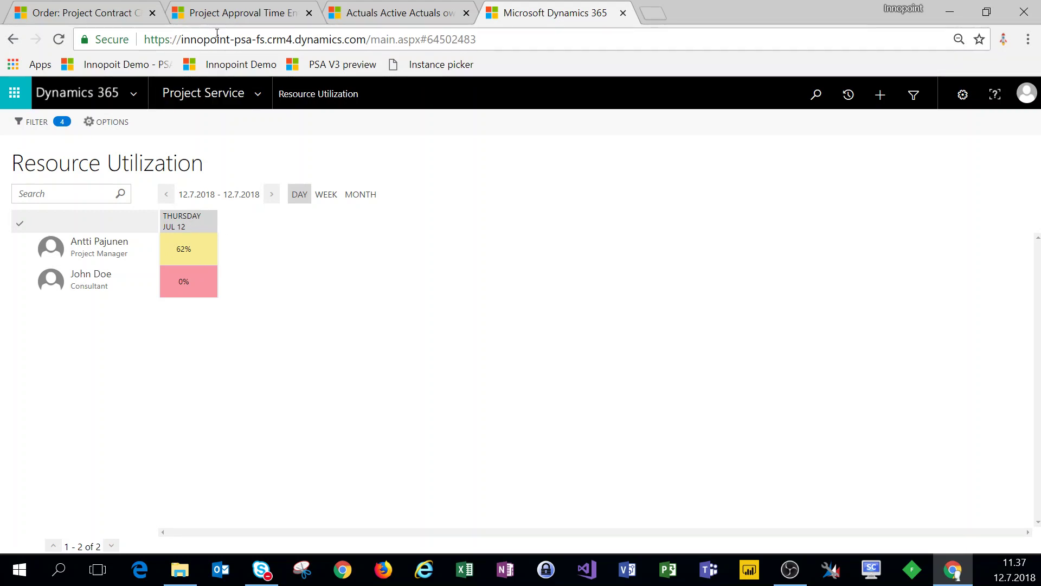
pyautogui.click(234, 15)
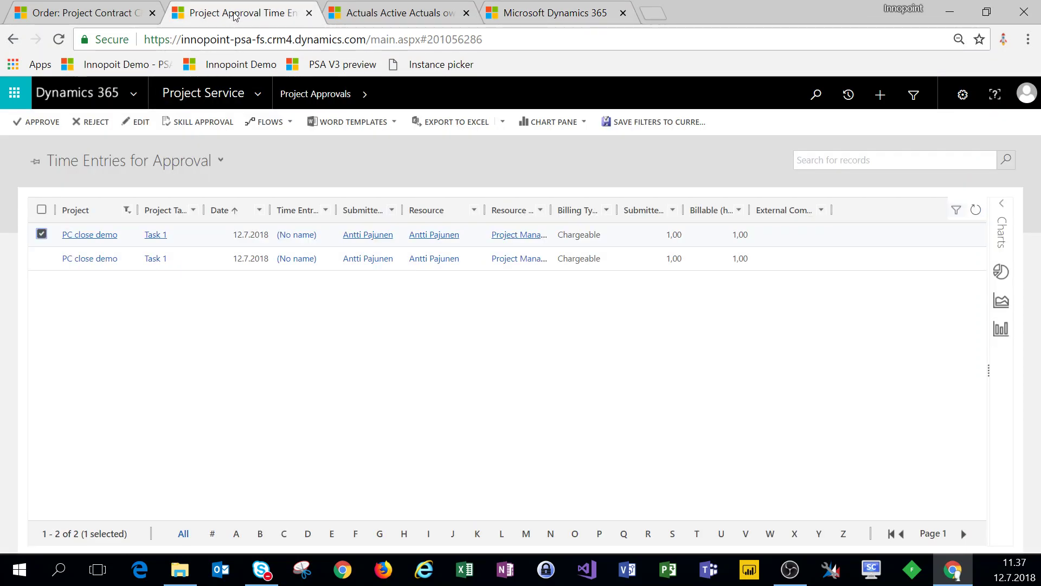
# Approve the time entry and refresh Actuals to show the new actual records.
pyautogui.click(33, 124)
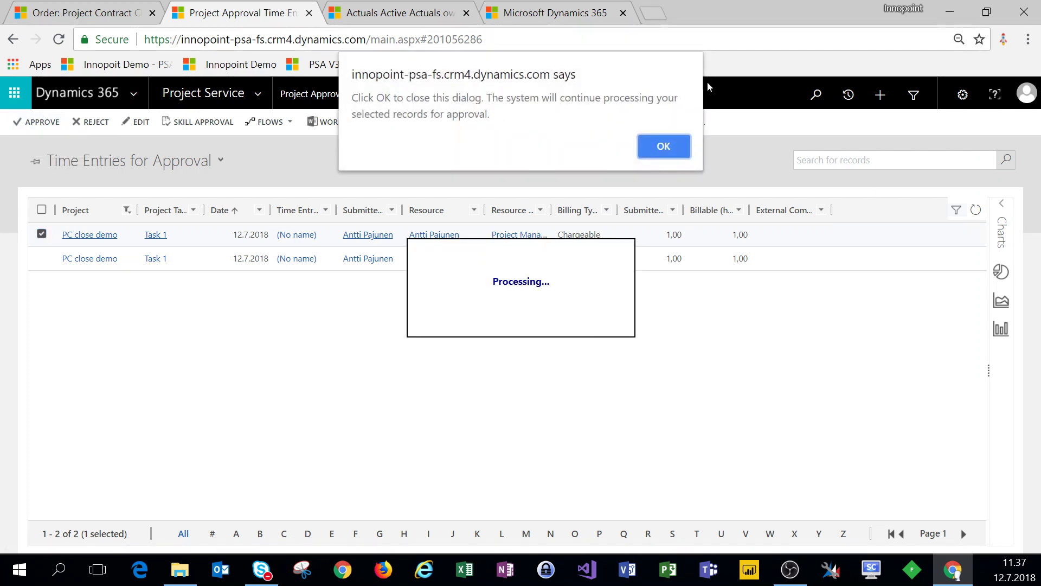
pyautogui.click(664, 145)
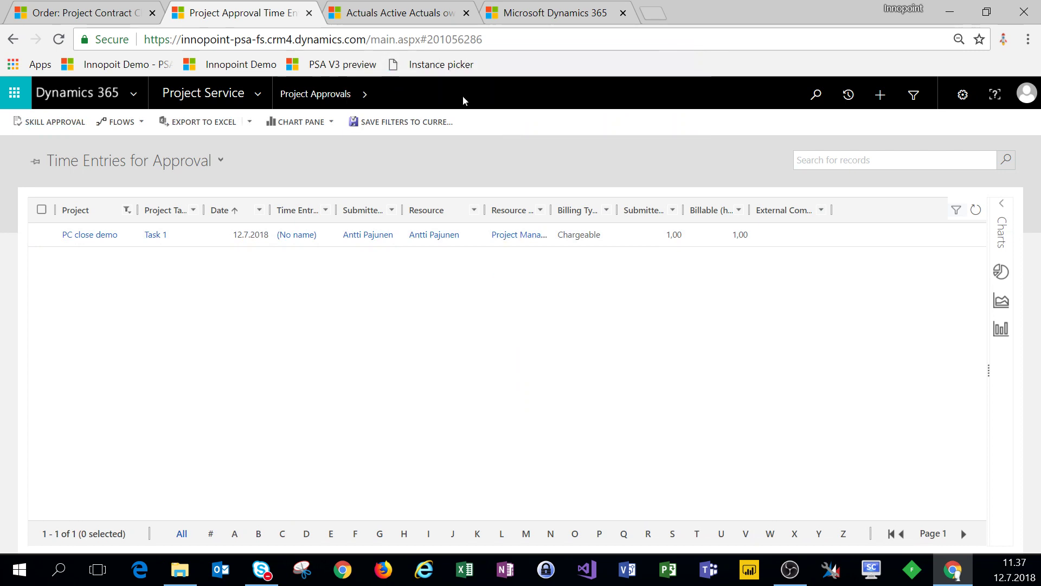
pyautogui.click(423, 13)
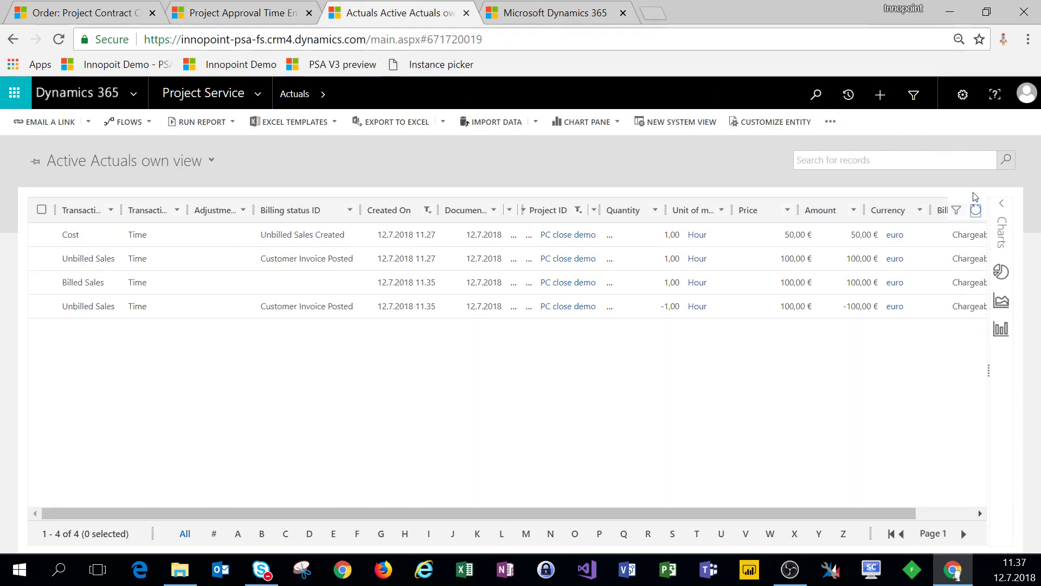
pyautogui.click(975, 211)
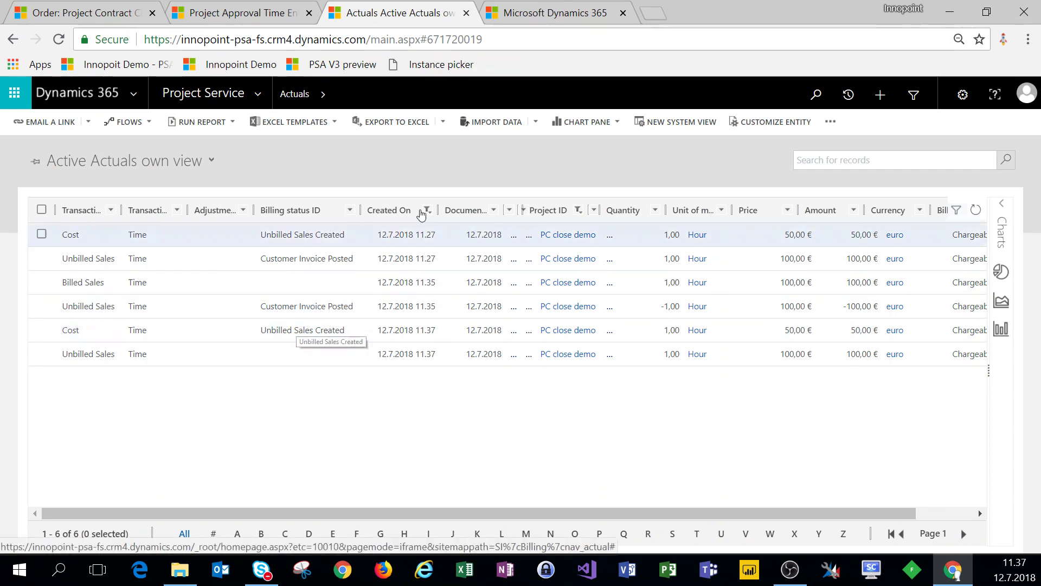
# Force-refresh Resource Utilization to confirm 75% utilization, then return to the contract order.
pyautogui.click(554, 13)
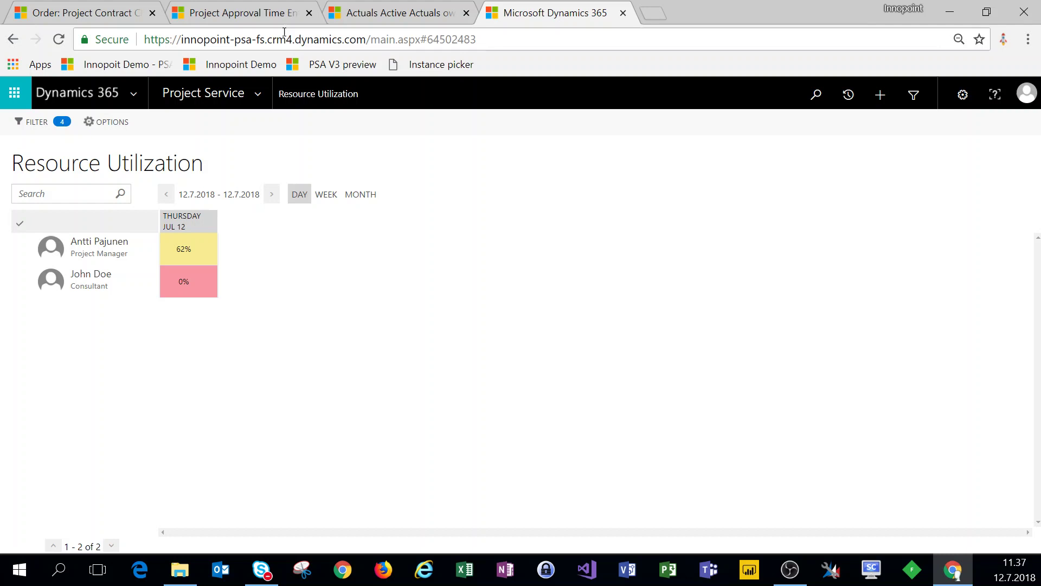
pyautogui.click(122, 124)
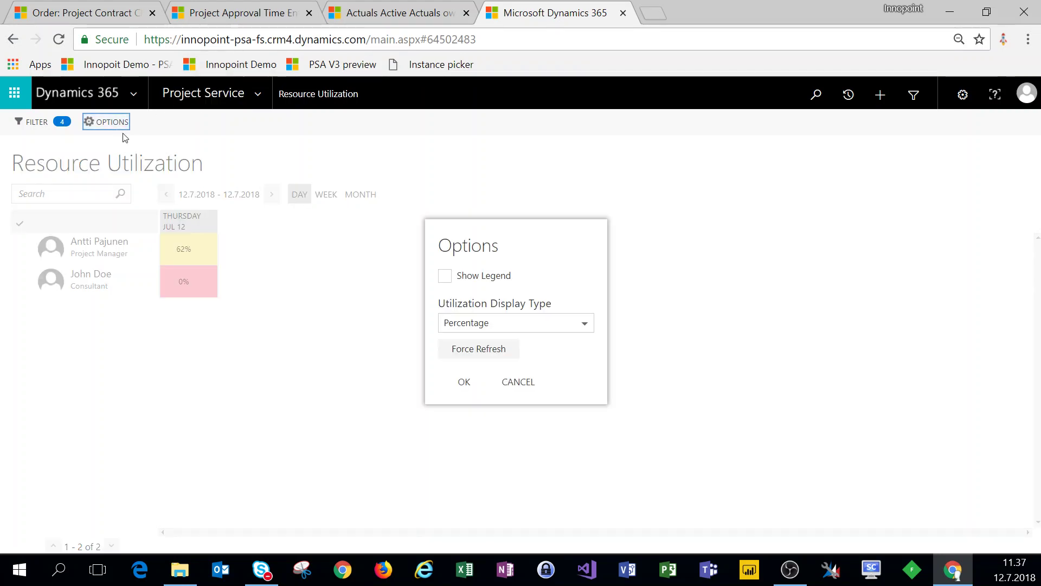
pyautogui.click(480, 349)
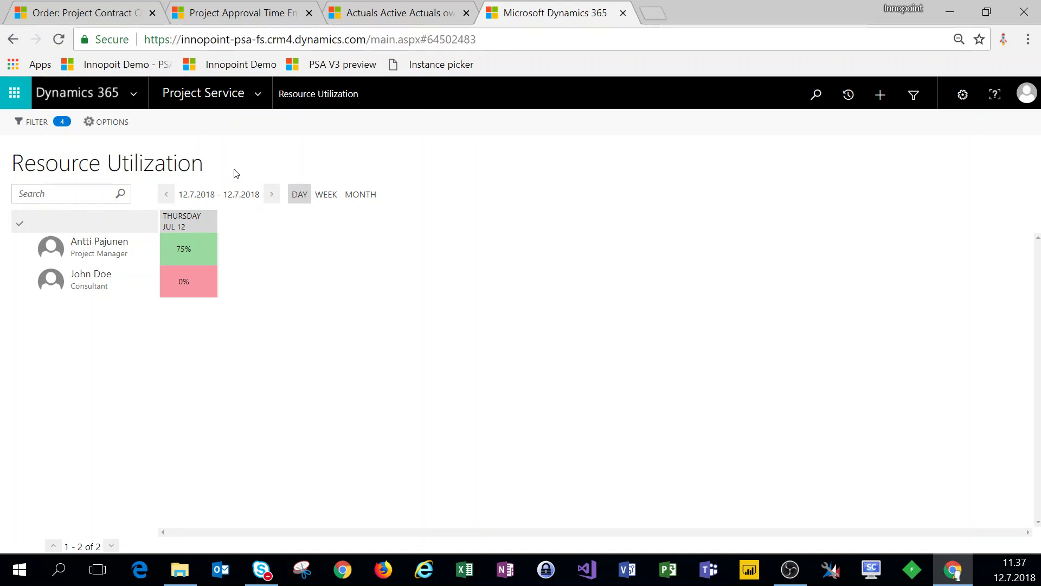
pyautogui.click(92, 15)
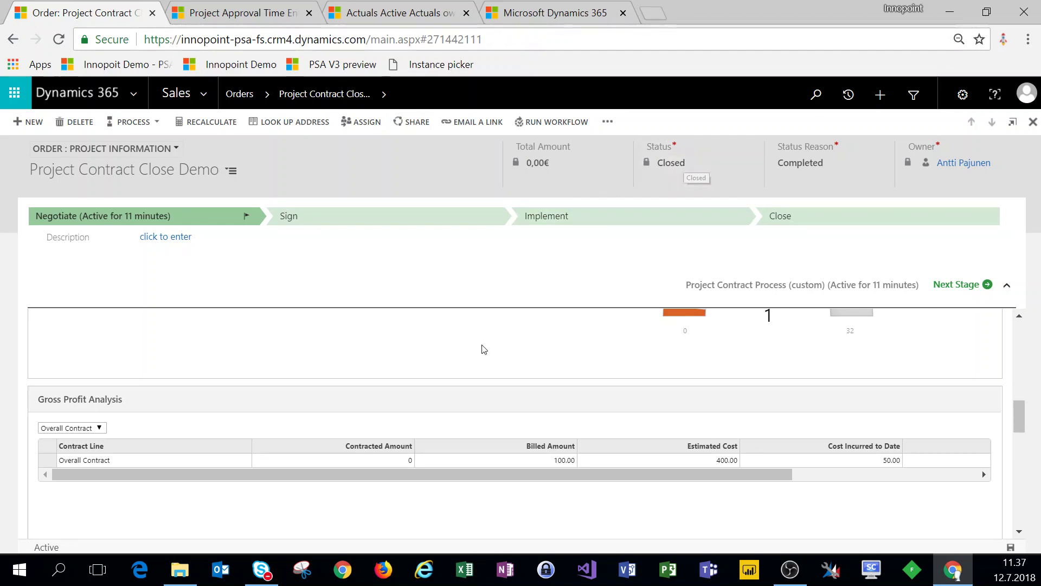
# Change the order's Contract Status Reason from Completed to Draft and save it.
pyautogui.scroll(3, 423, 434)
pyautogui.scroll(2, 422, 434)
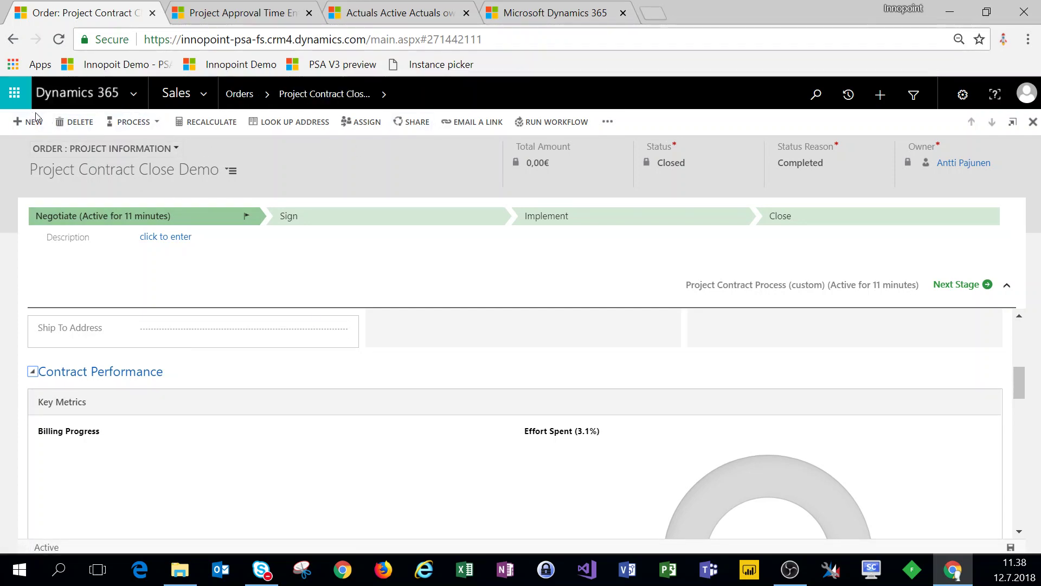
pyautogui.scroll(3, 185, 403)
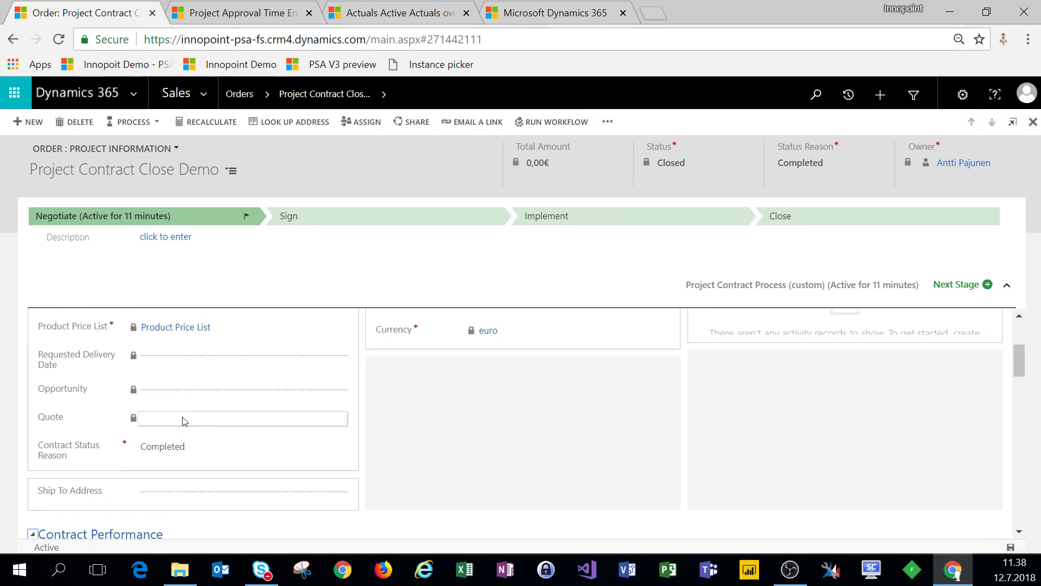
pyautogui.click(172, 445)
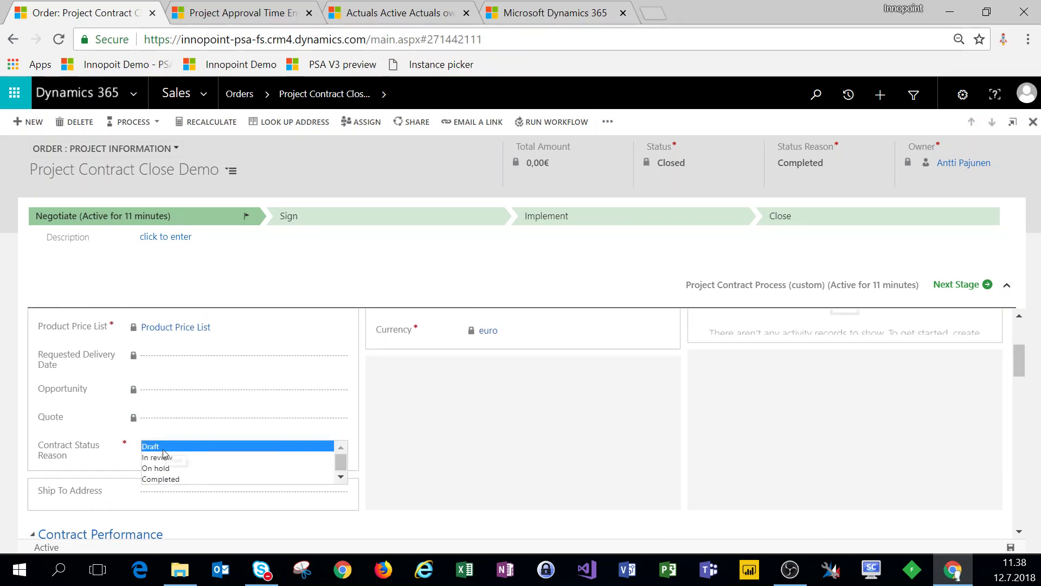
pyautogui.click(163, 446)
pyautogui.click(1011, 548)
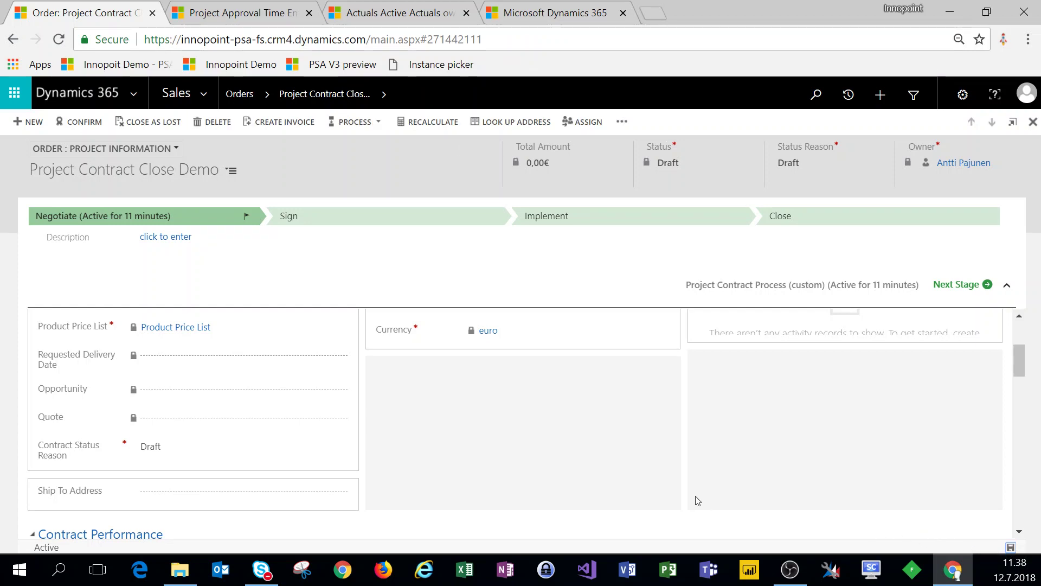
# Create a 100,00€ draft invoice from the Project Contract Close Demo order, then go back to the contract.
pyautogui.click(271, 124)
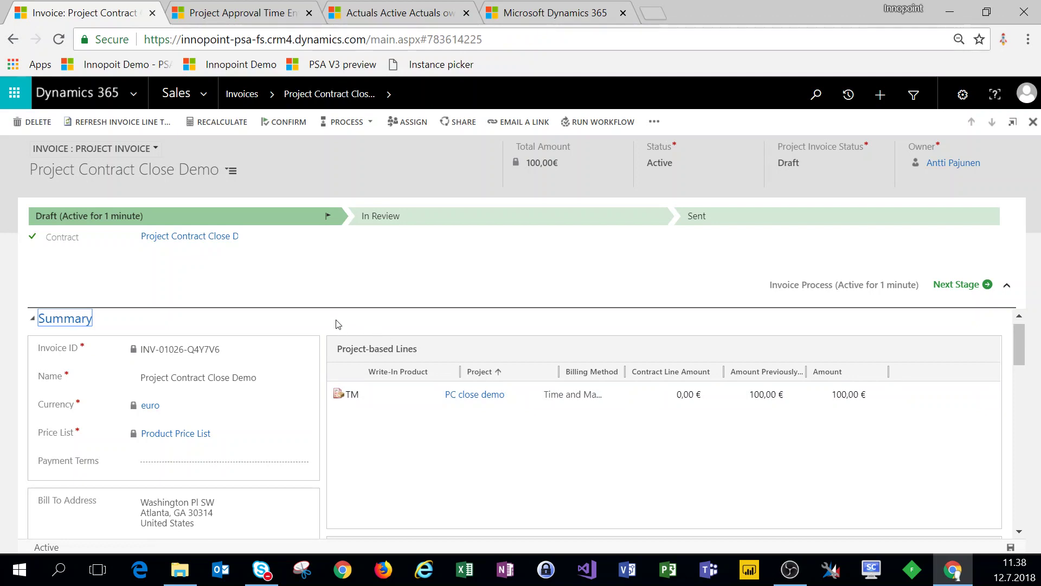
pyautogui.scroll(-3, 275, 400)
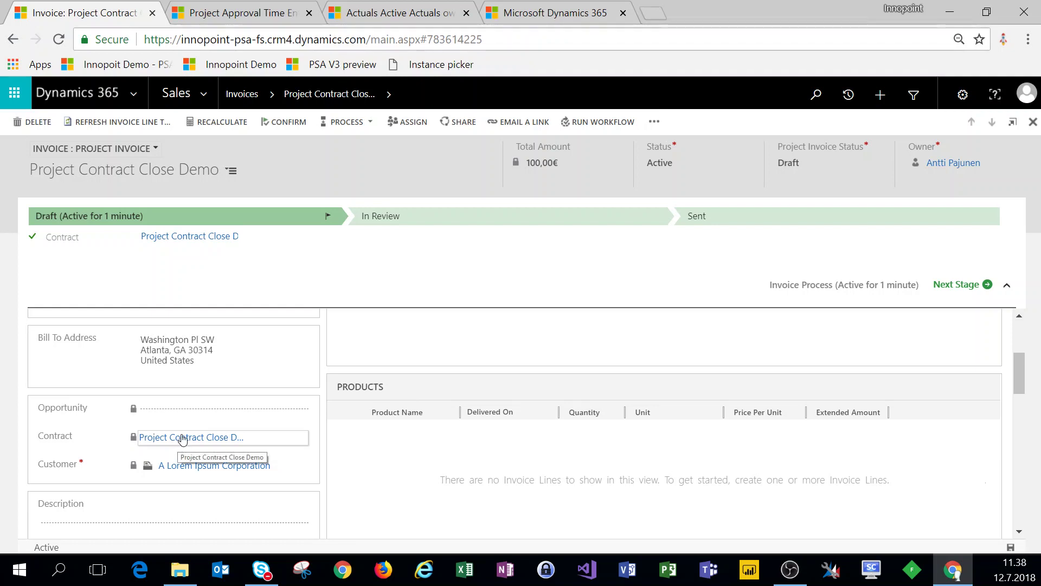
pyautogui.click(182, 438)
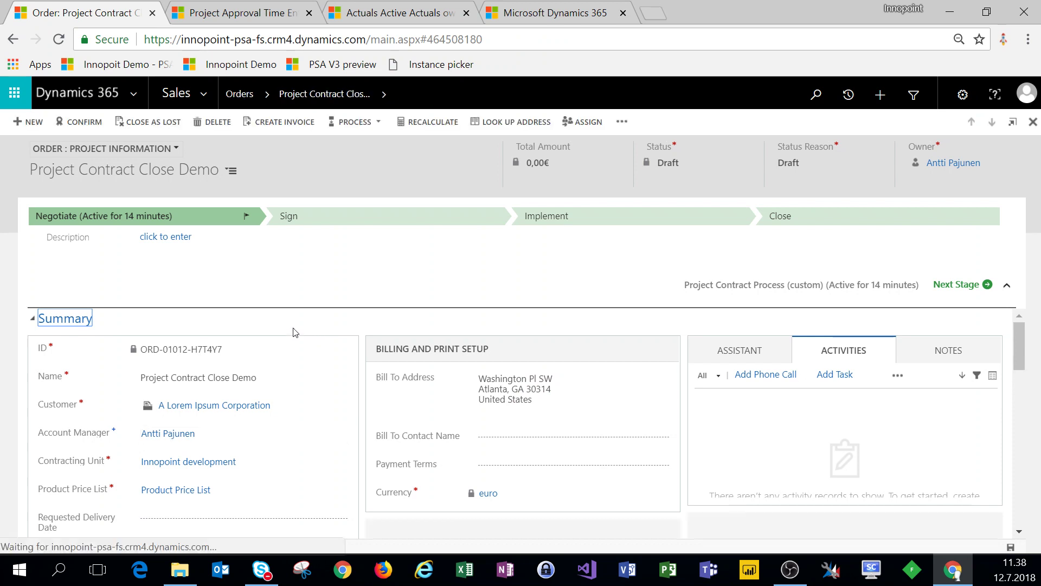
# Confirm the Project Contract Close Demo order.
pyautogui.click(79, 128)
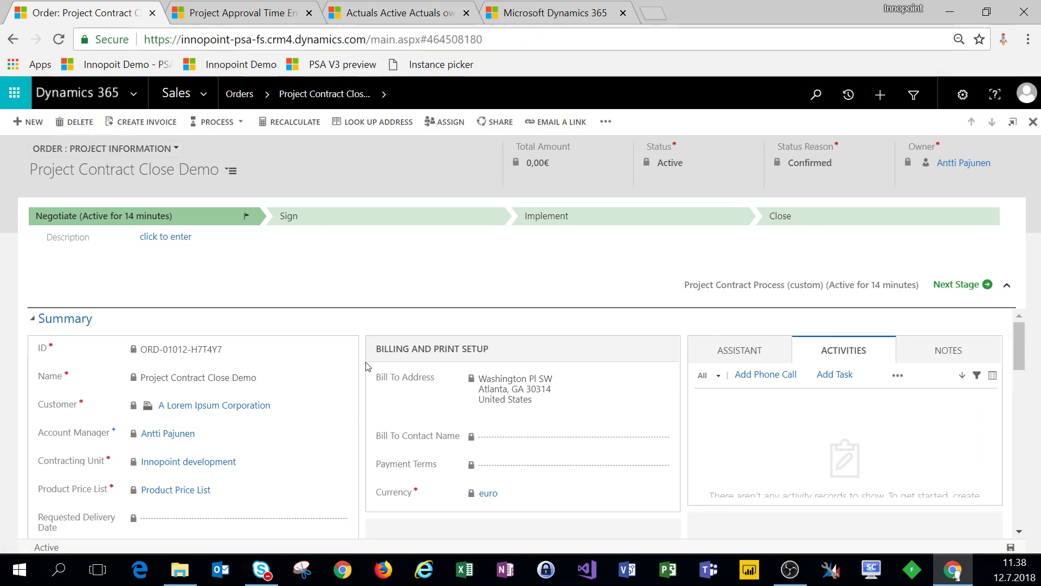
pyautogui.scroll(-3, 261, 390)
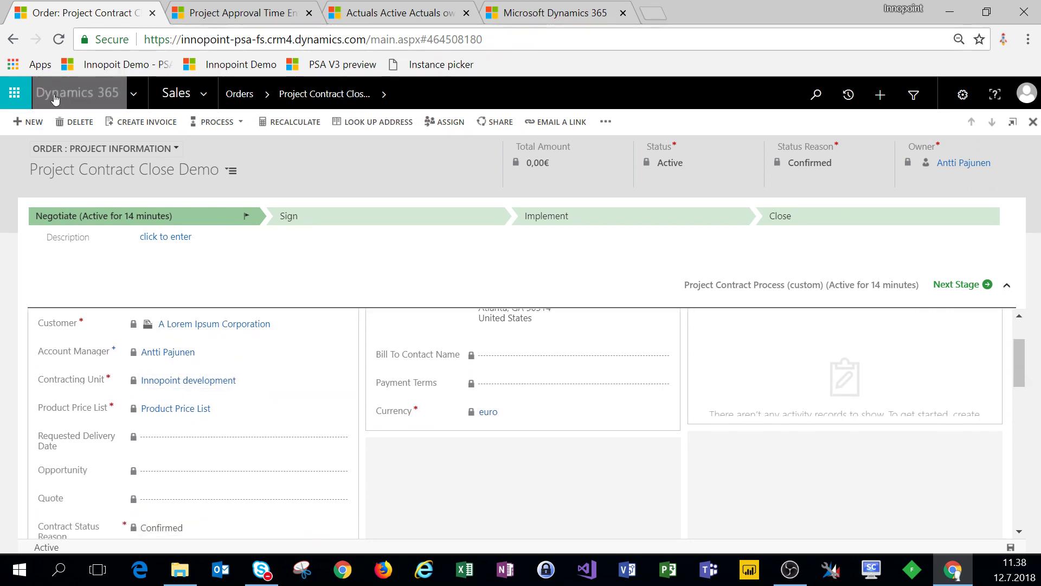
pyautogui.click(684, 216)
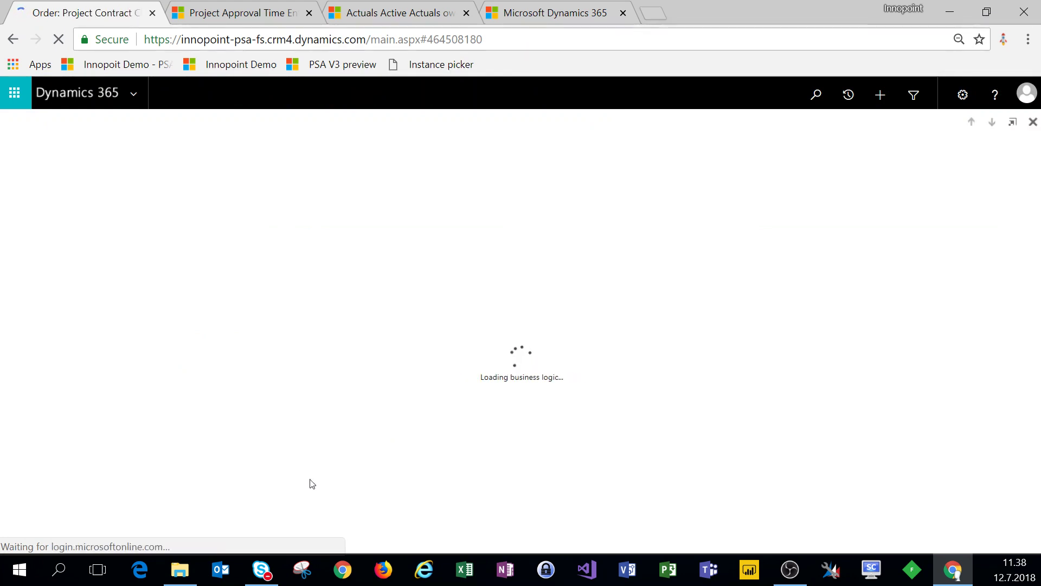
pyautogui.scroll(-3, 304, 477)
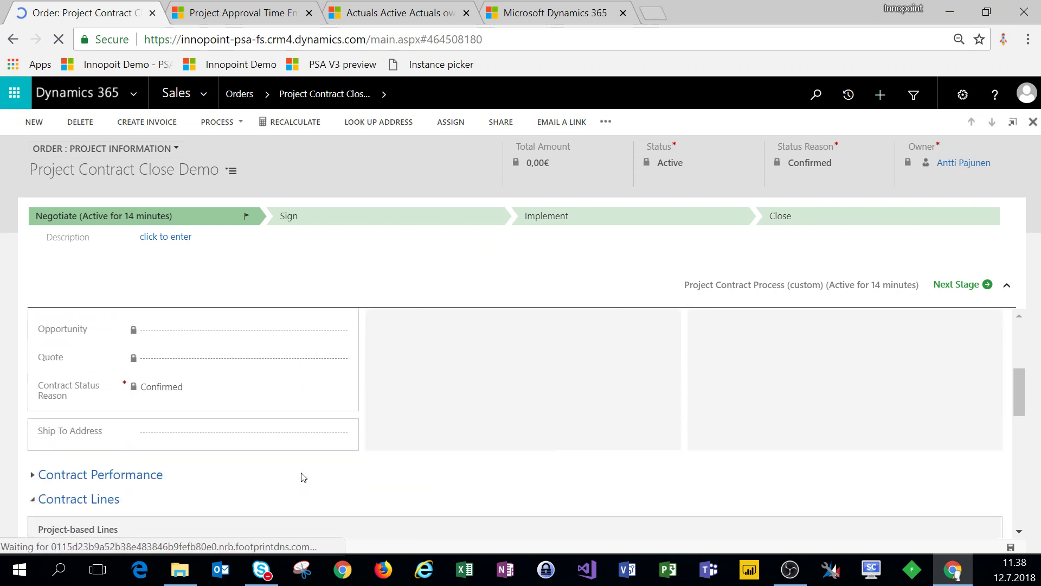
pyautogui.scroll(1, 302, 471)
# Set Contract Status Reason to Completed, reload to verify it stays Closed, and check pending time approvals.
pyautogui.click(243, 459)
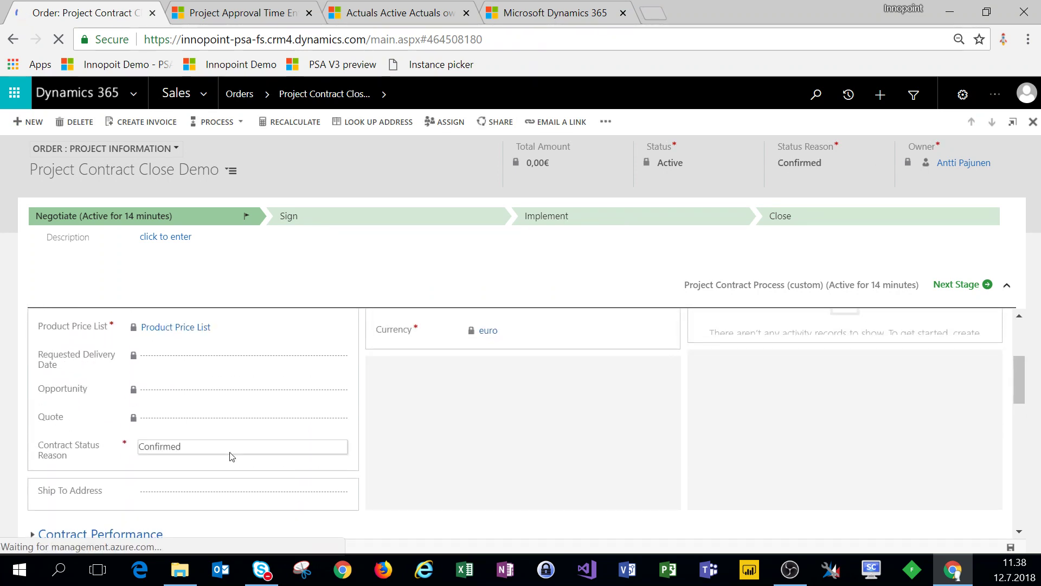
pyautogui.click(233, 450)
pyautogui.click(179, 480)
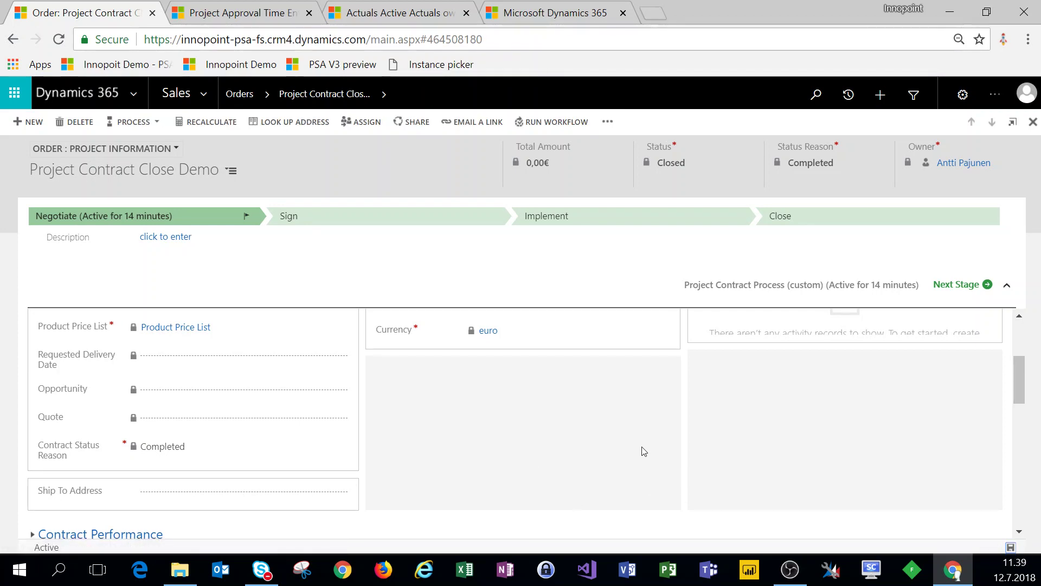
pyautogui.click(59, 40)
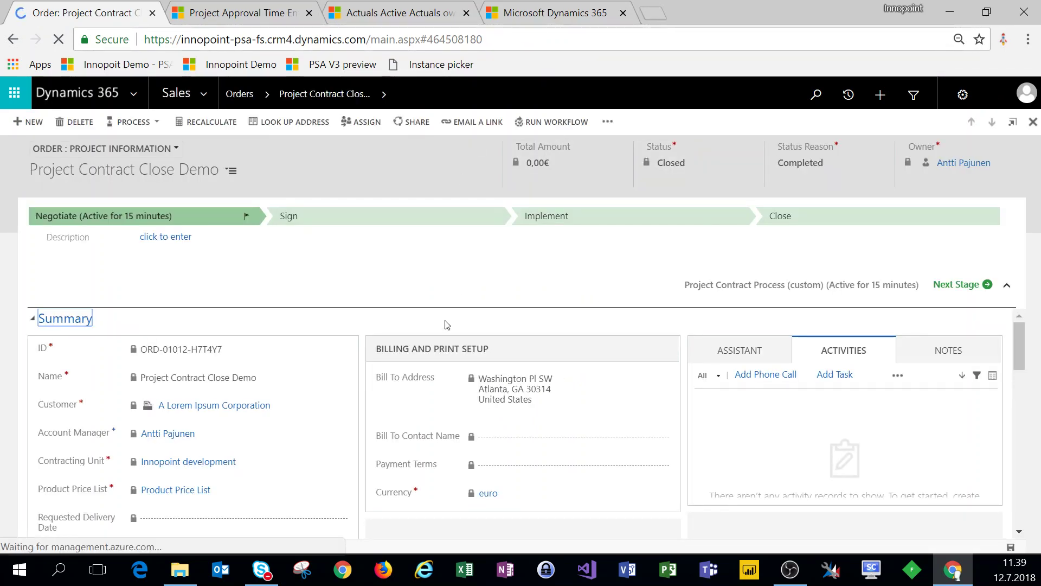
pyautogui.scroll(-3, 477, 379)
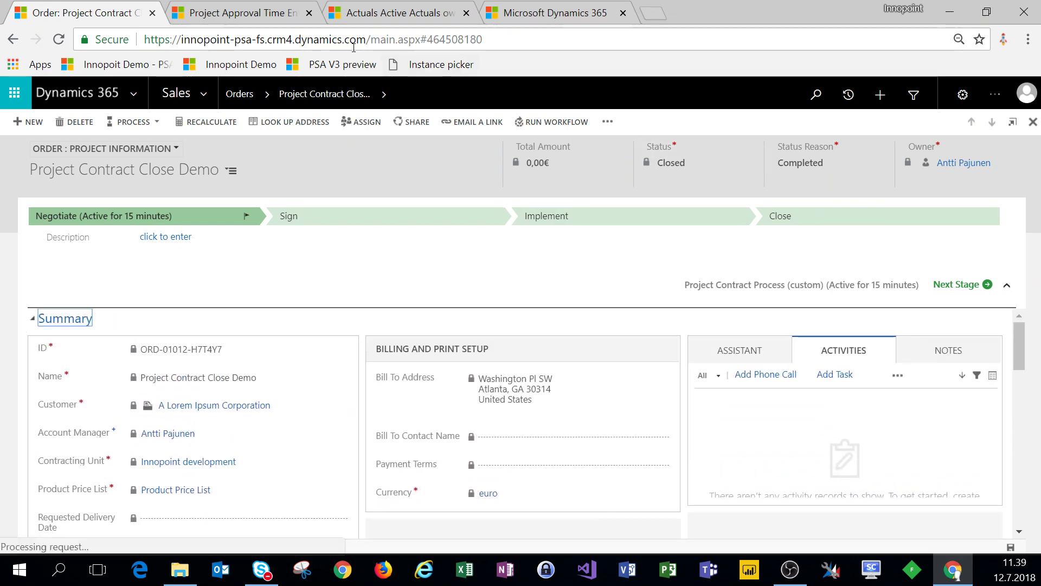
pyautogui.click(211, 17)
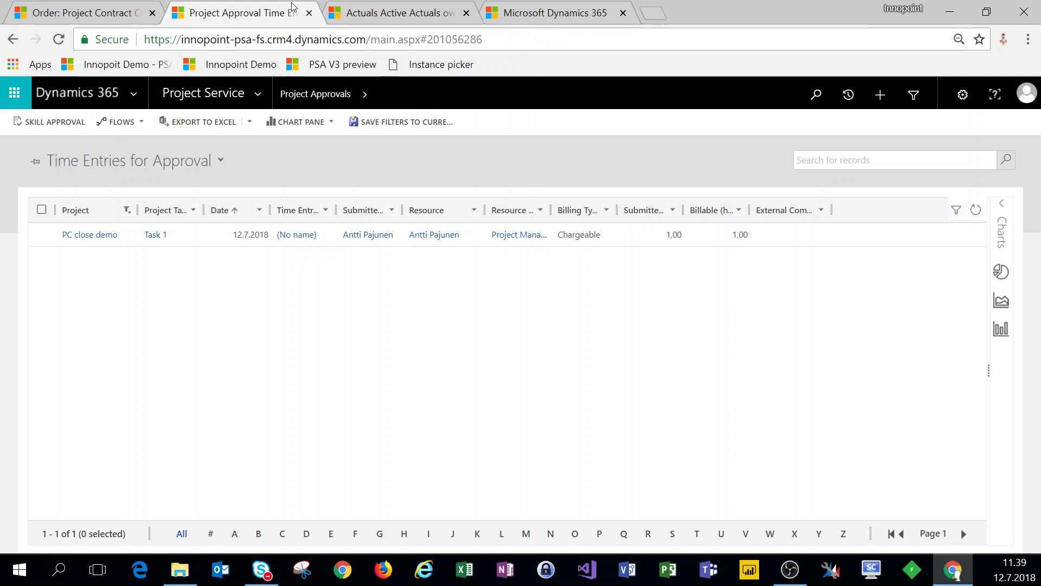
pyautogui.click(103, 14)
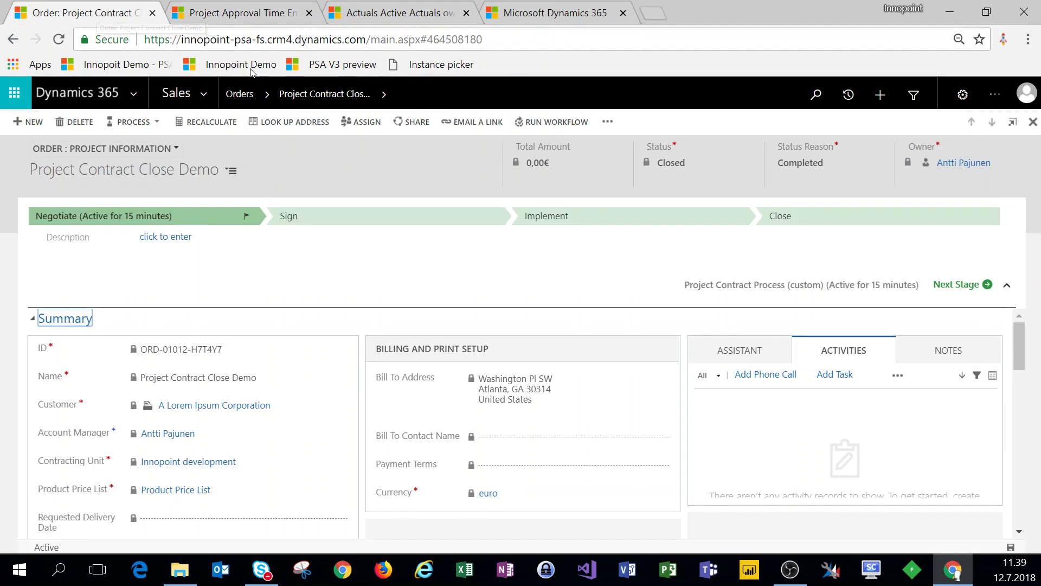
# From the contract's related Invoices, open the first Project Contract Close Demo invoice and return.
pyautogui.click(384, 93)
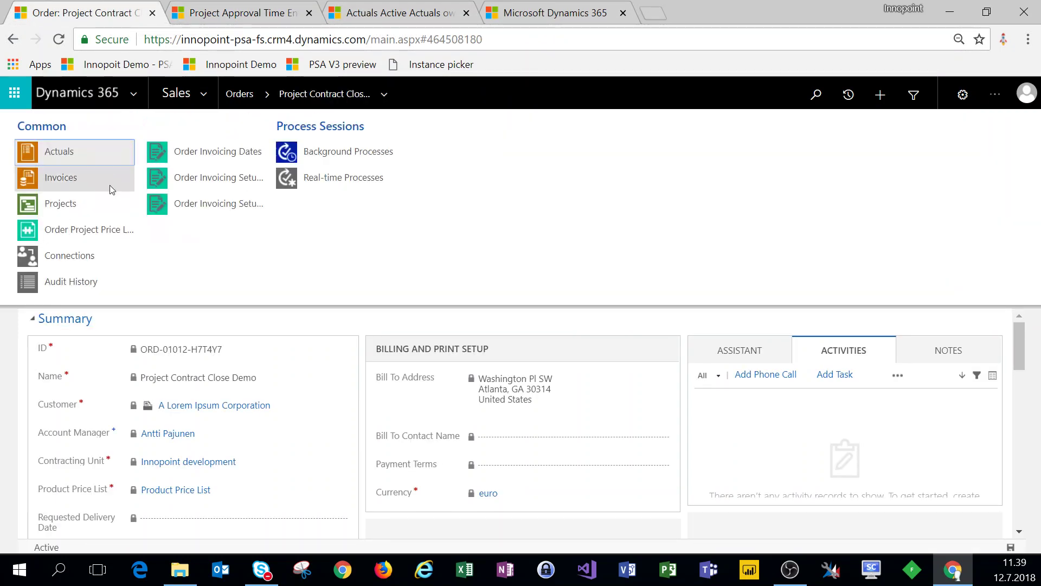
pyautogui.click(96, 183)
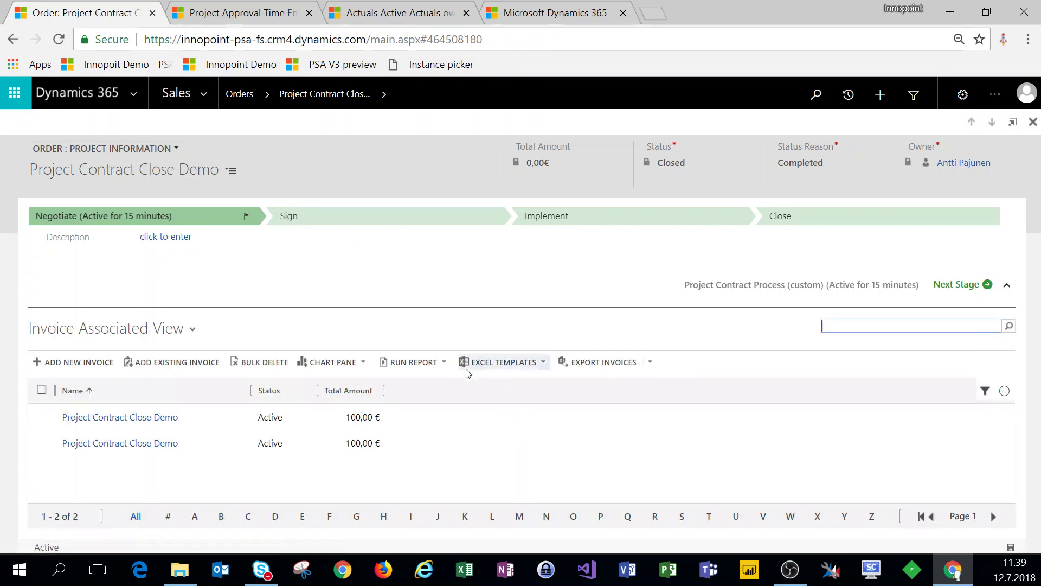
pyautogui.doubleClick(464, 428)
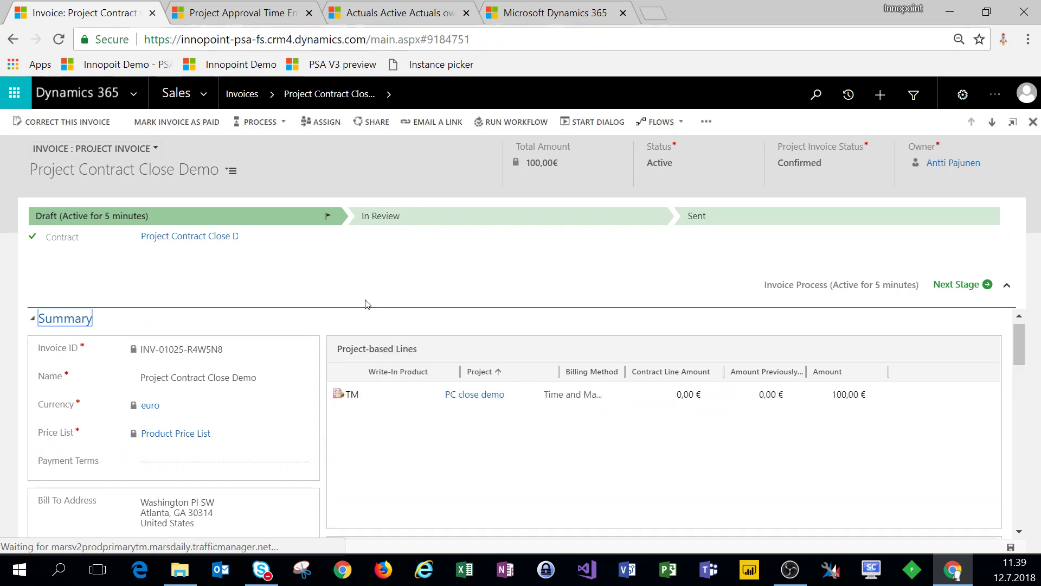
pyautogui.click(14, 41)
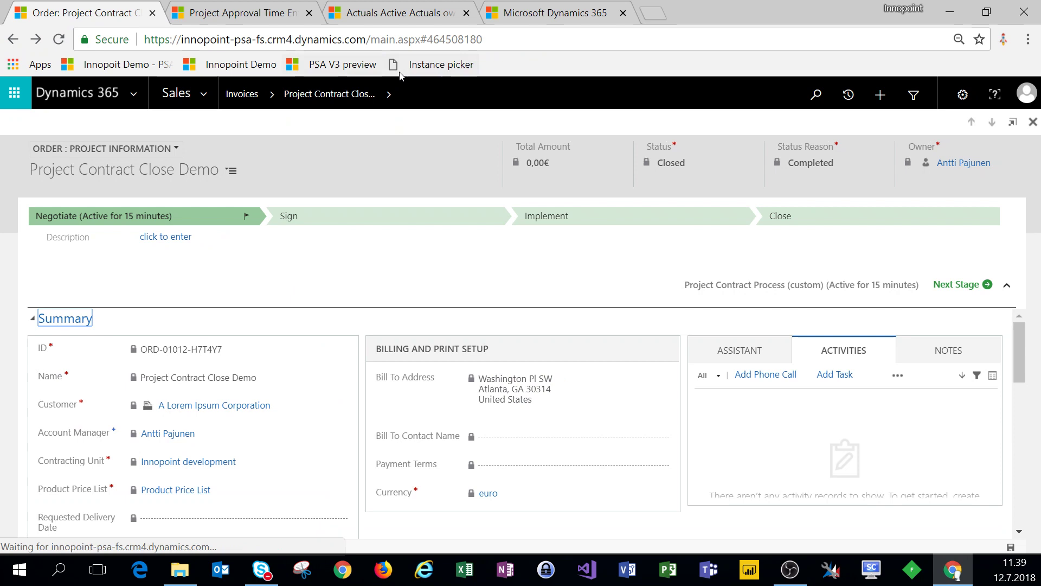
# Open and confirm the second 100,00€ invoice, then bring up the actuals list.
pyautogui.click(384, 95)
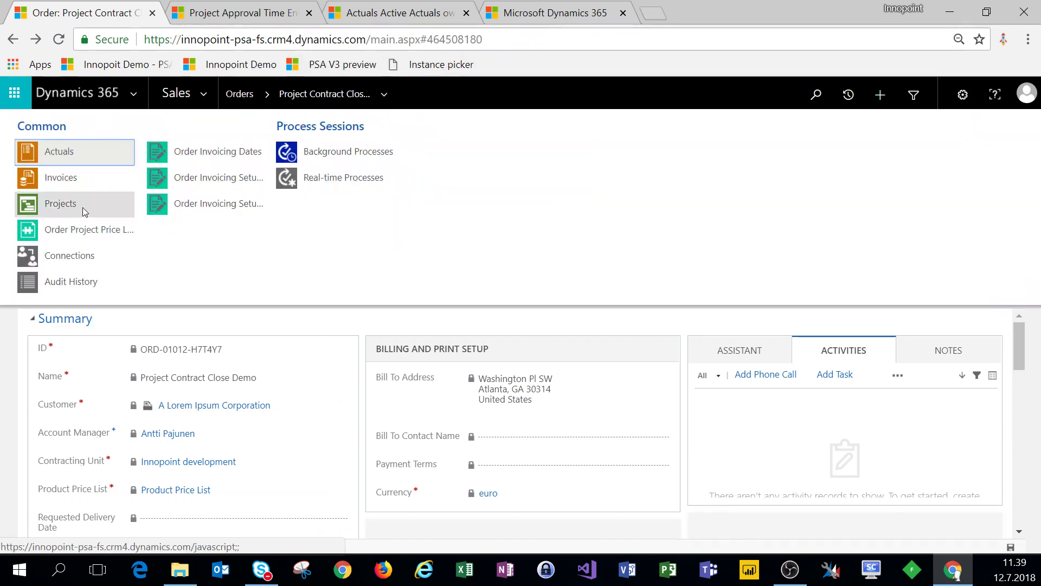
pyautogui.click(81, 178)
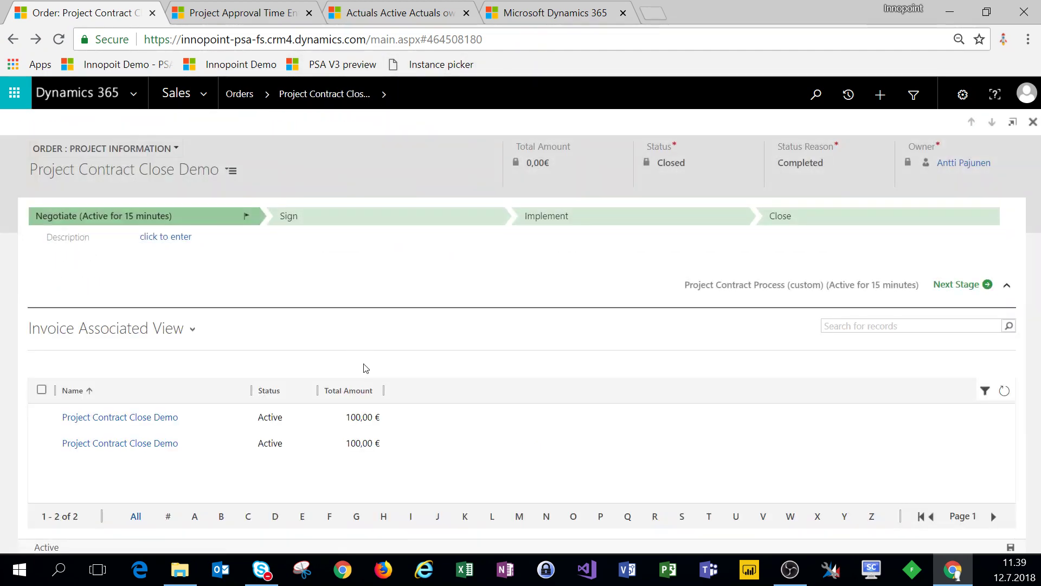
pyautogui.doubleClick(427, 444)
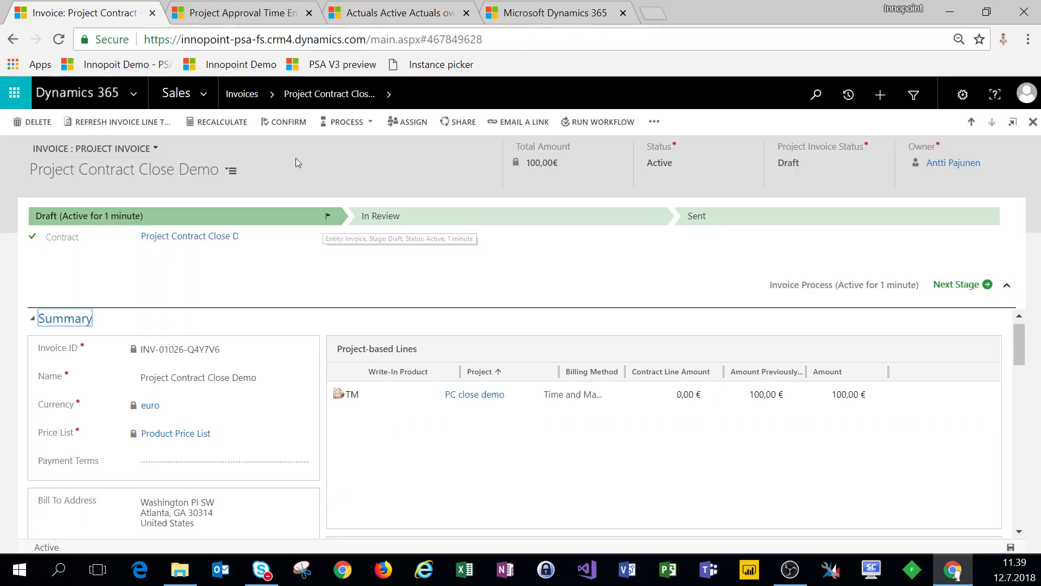
pyautogui.click(387, 17)
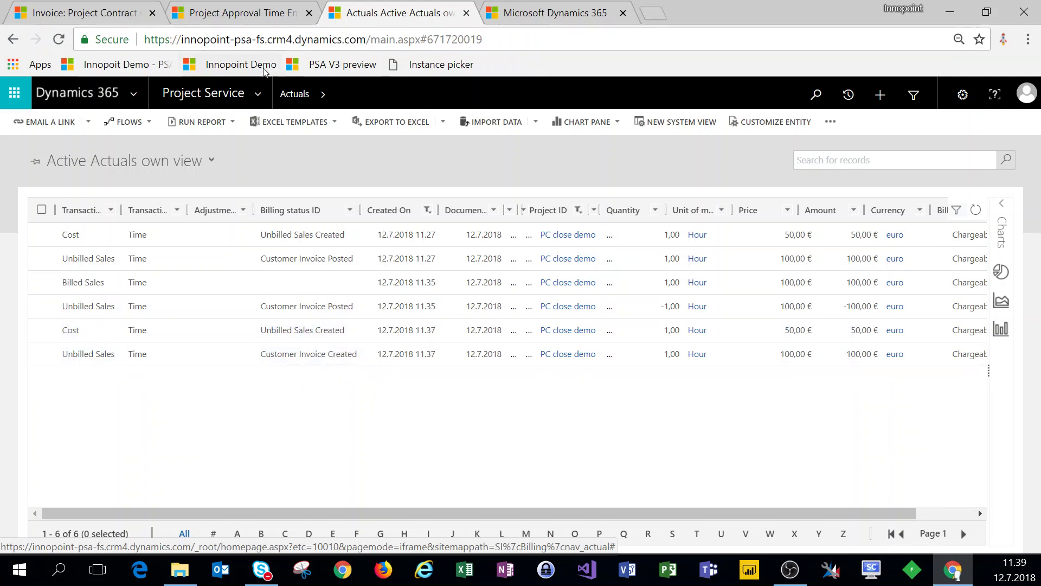
pyautogui.click(85, 17)
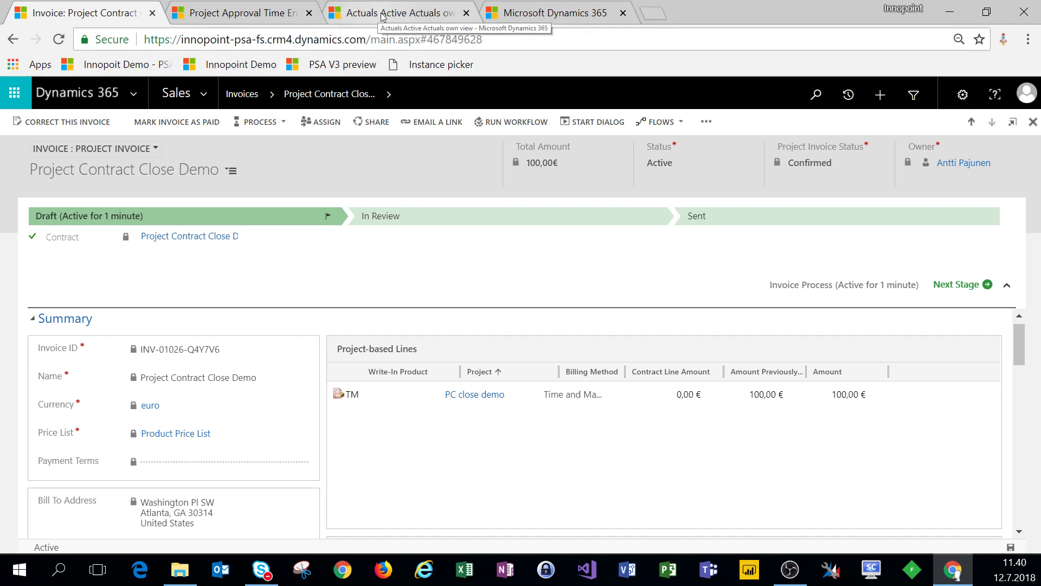
pyautogui.click(343, 24)
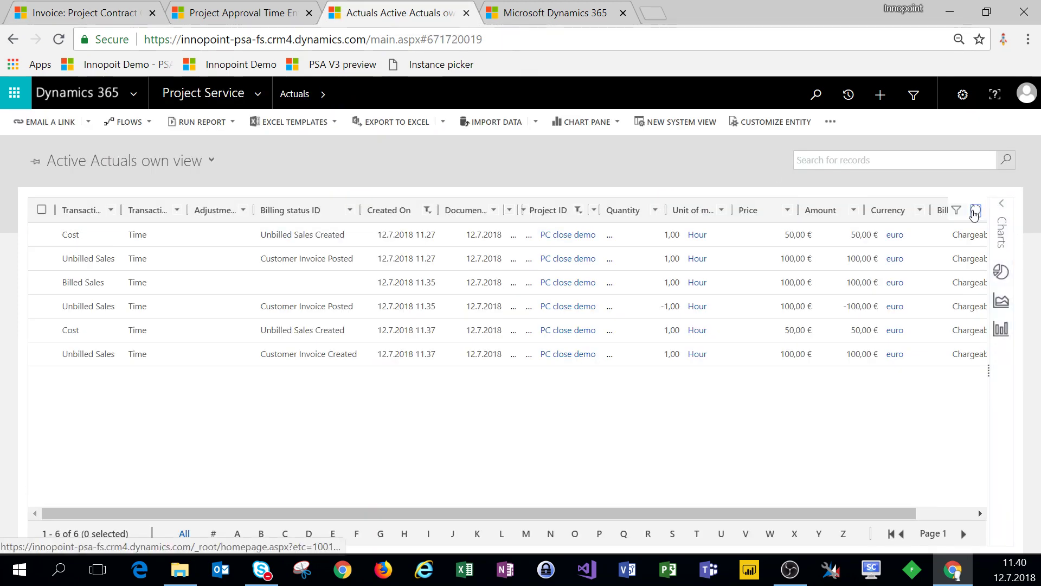
# Refresh Actuals to show the new 11.40 billed-sales records.
pyautogui.click(976, 211)
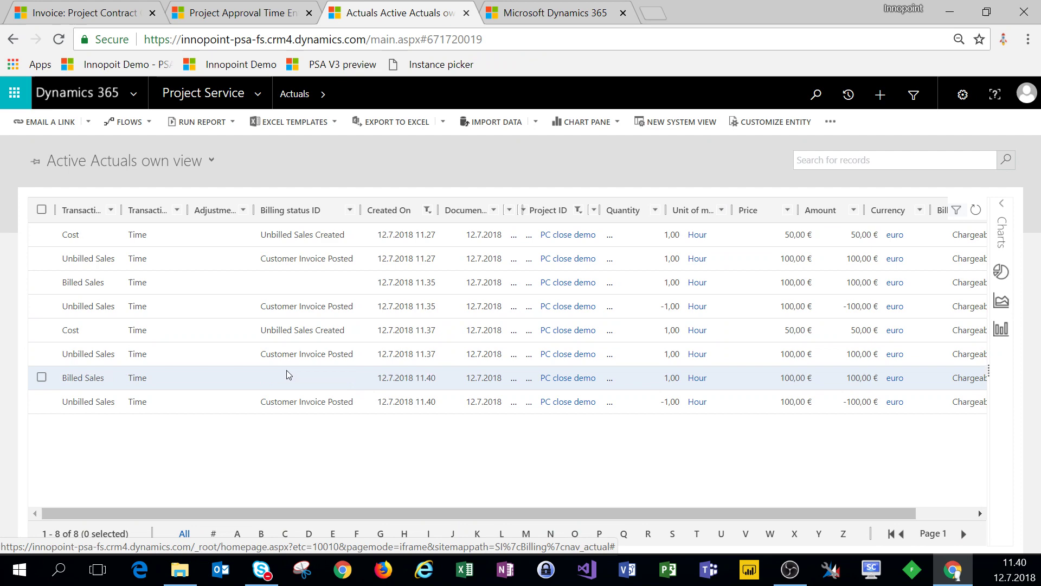
pyautogui.click(92, 16)
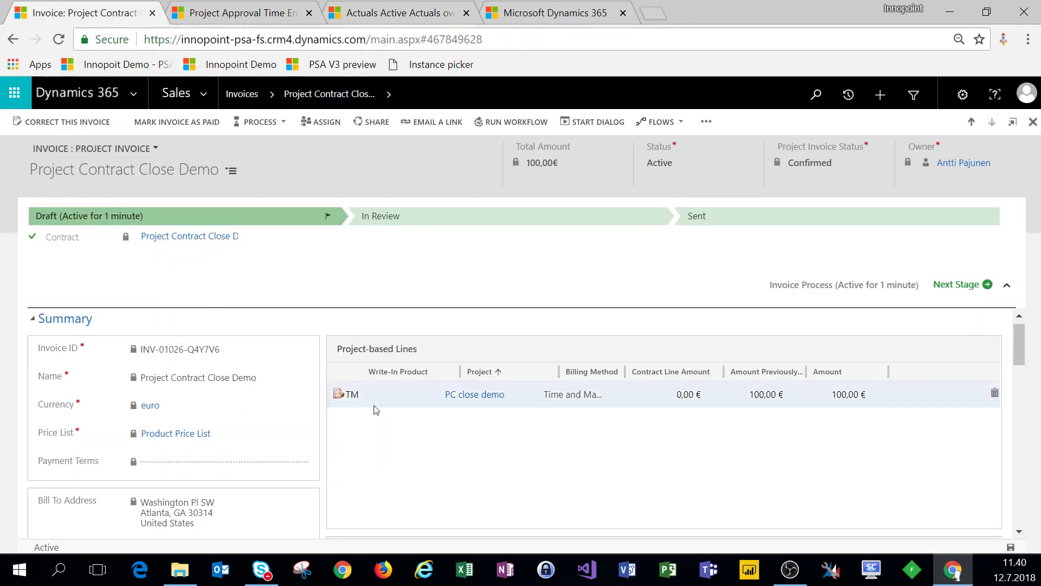
pyautogui.scroll(-5, 315, 412)
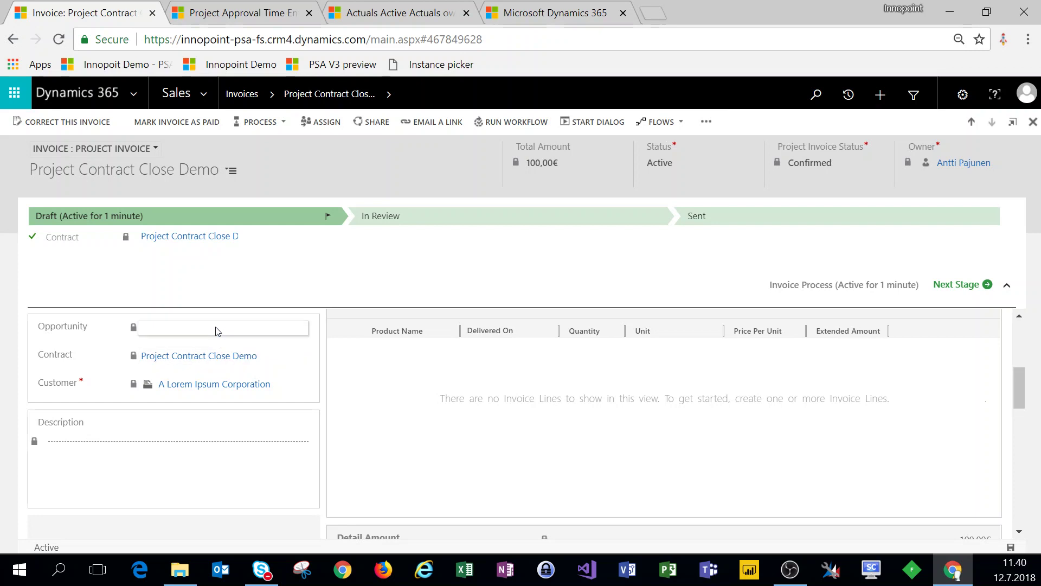
# Open the closed contract and check Contract Performance, where the billed amount is now 200.
pyautogui.click(222, 357)
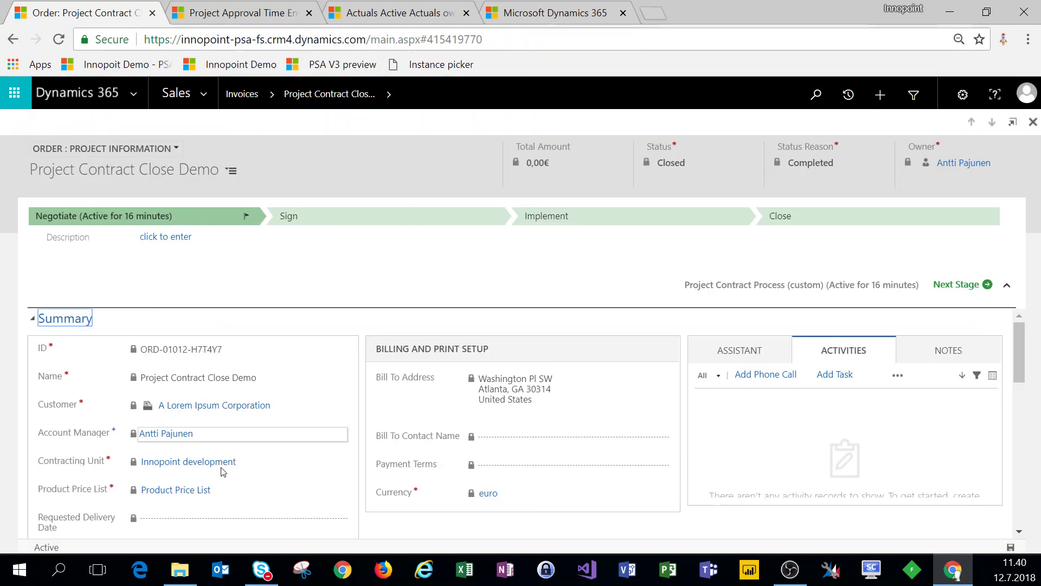
pyautogui.scroll(-10, 125, 445)
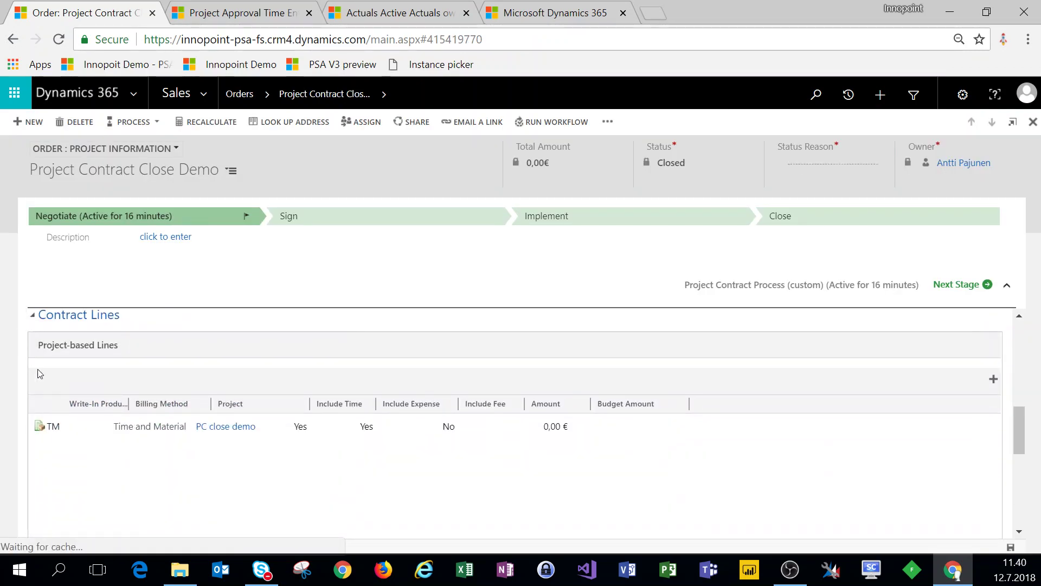
pyautogui.click(68, 373)
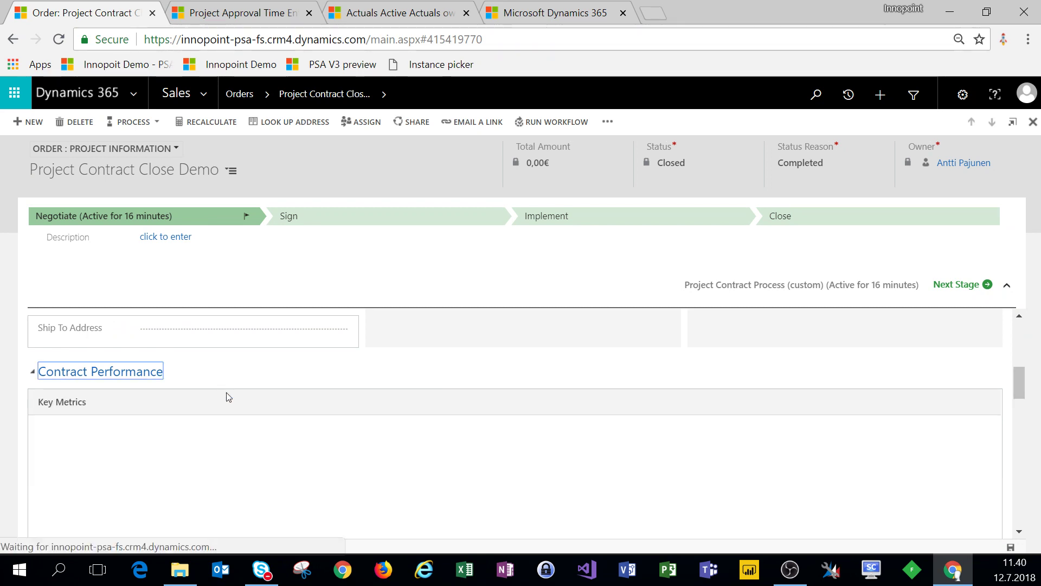
pyautogui.scroll(-2, 334, 429)
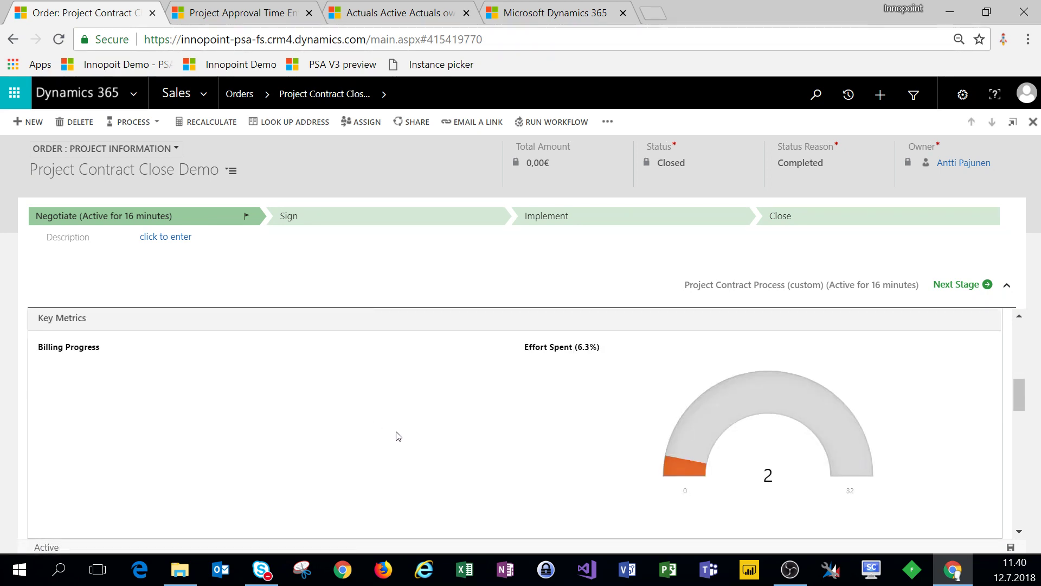
pyautogui.scroll(-2, 396, 434)
pyautogui.scroll(-2, 717, 404)
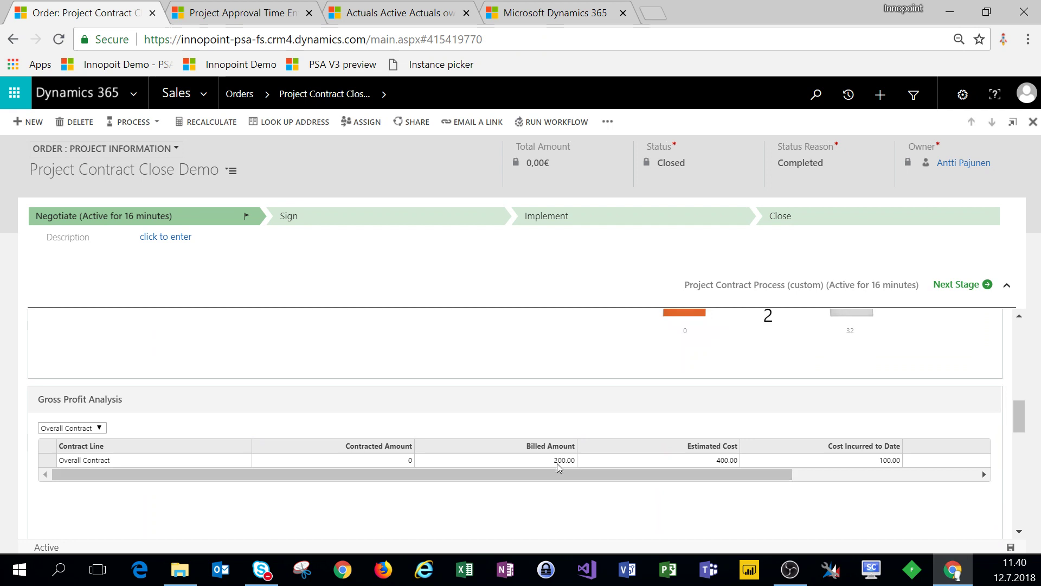
pyautogui.scroll(10, 559, 464)
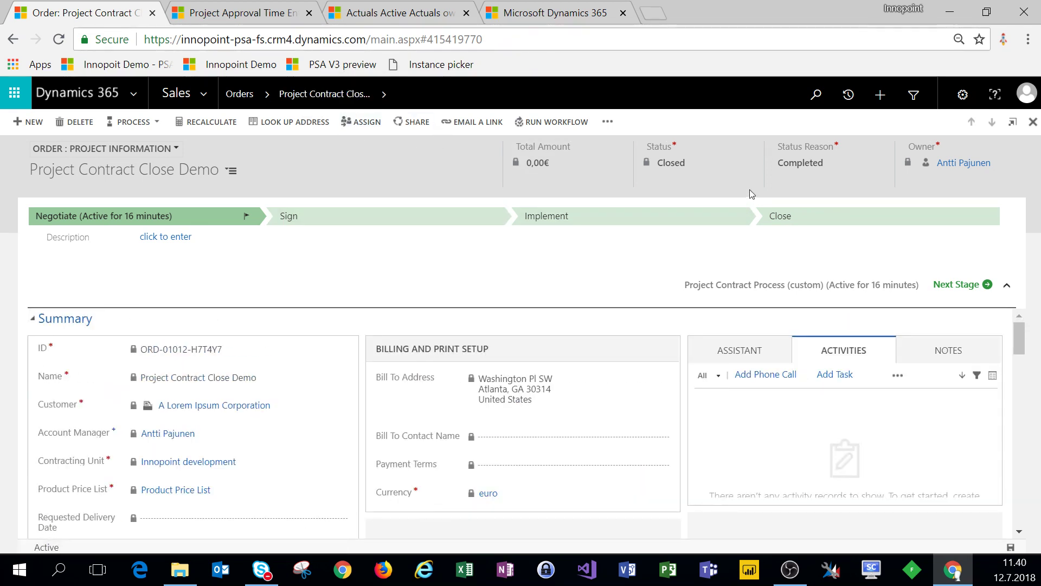
# Open the draft −100,00€ credit invoice from the contract's Invoices and confirm it.
pyautogui.click(382, 95)
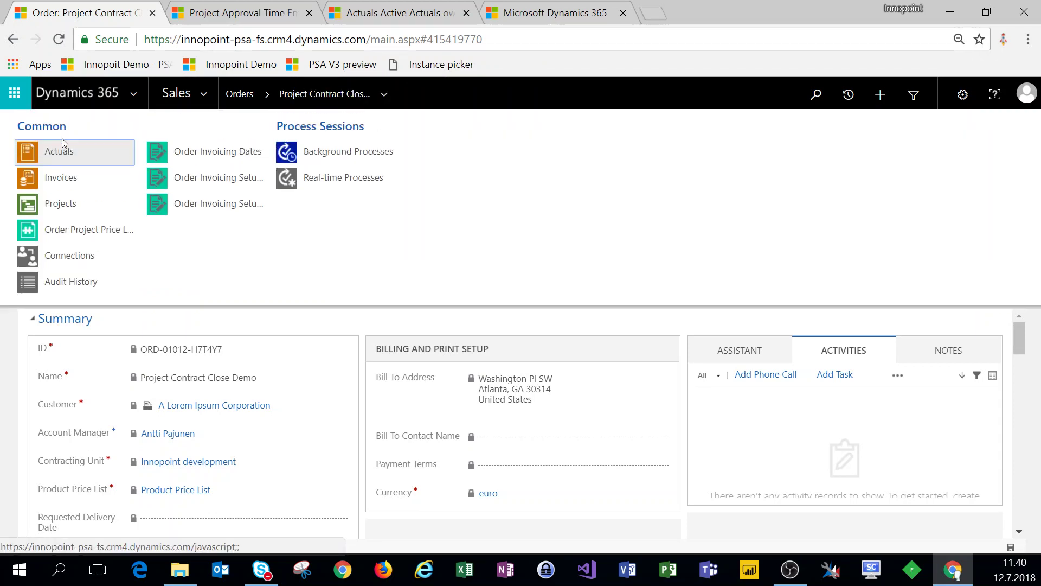
pyautogui.click(79, 178)
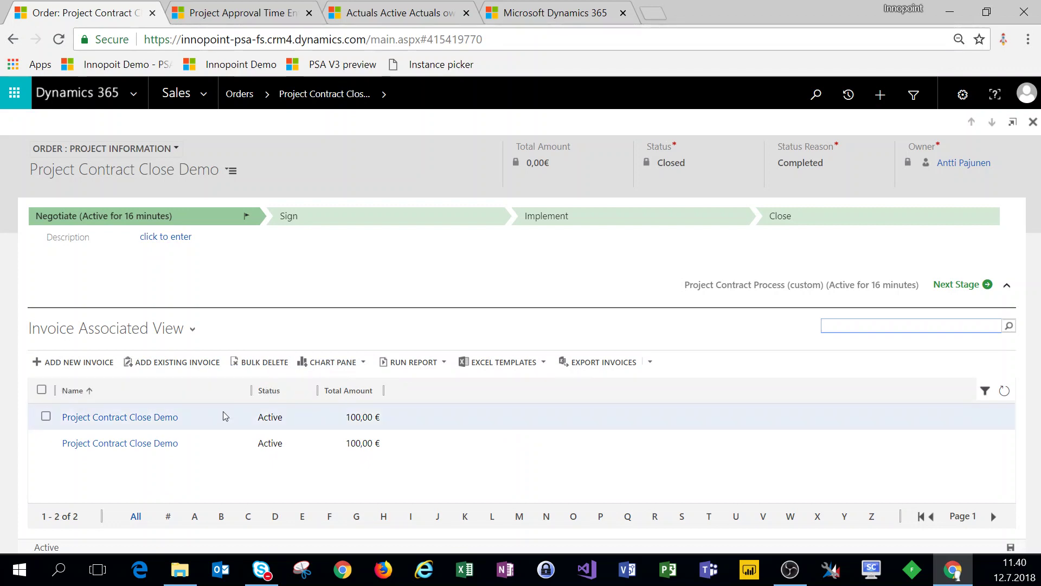
pyautogui.doubleClick(225, 416)
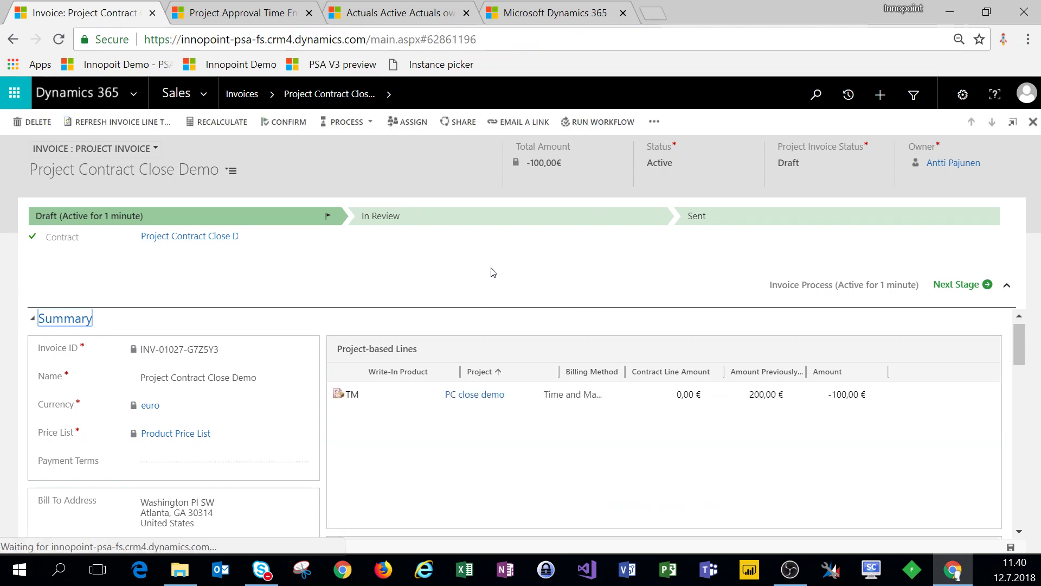
pyautogui.click(288, 124)
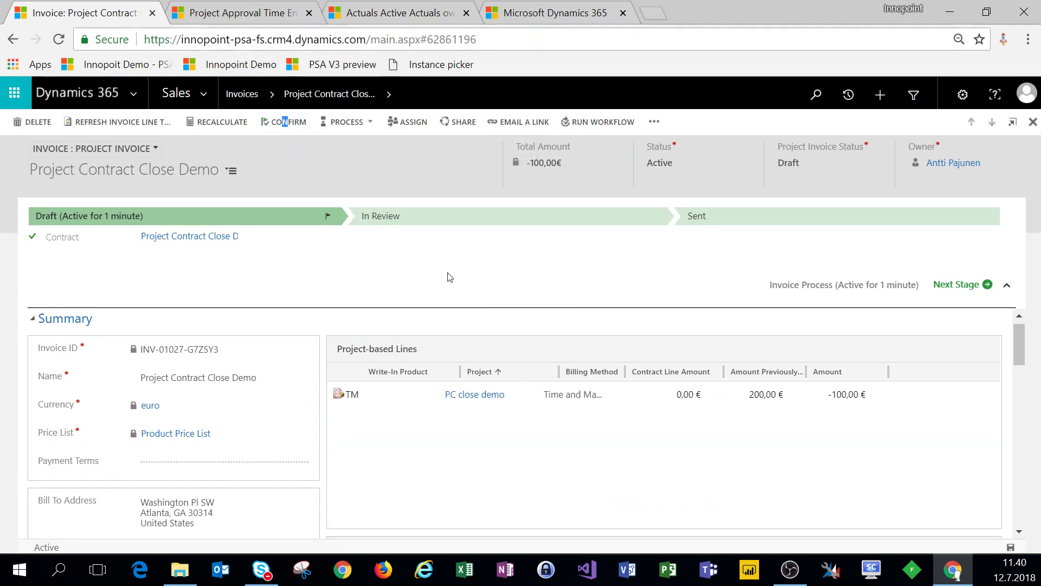
pyautogui.click(401, 15)
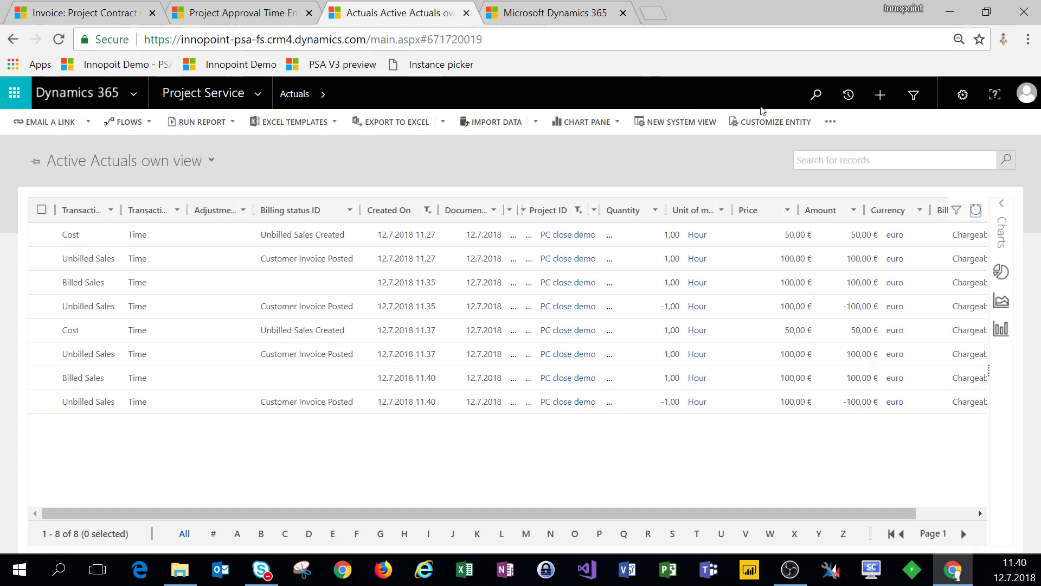
# Refresh Actuals to show the credit's Adjusted and Unadjustable records.
pyautogui.click(976, 211)
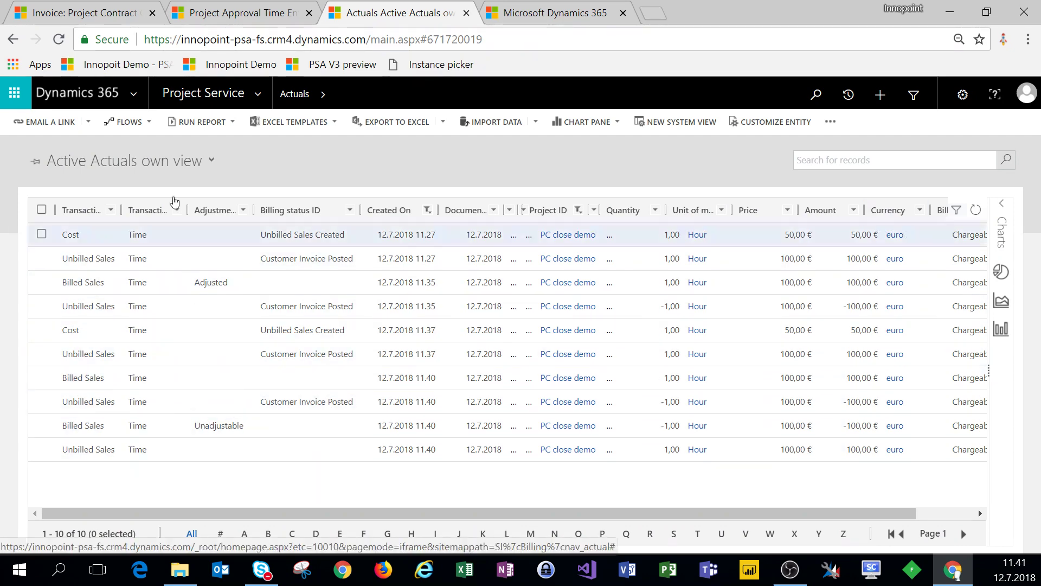
pyautogui.click(102, 15)
pyautogui.scroll(-5, 146, 450)
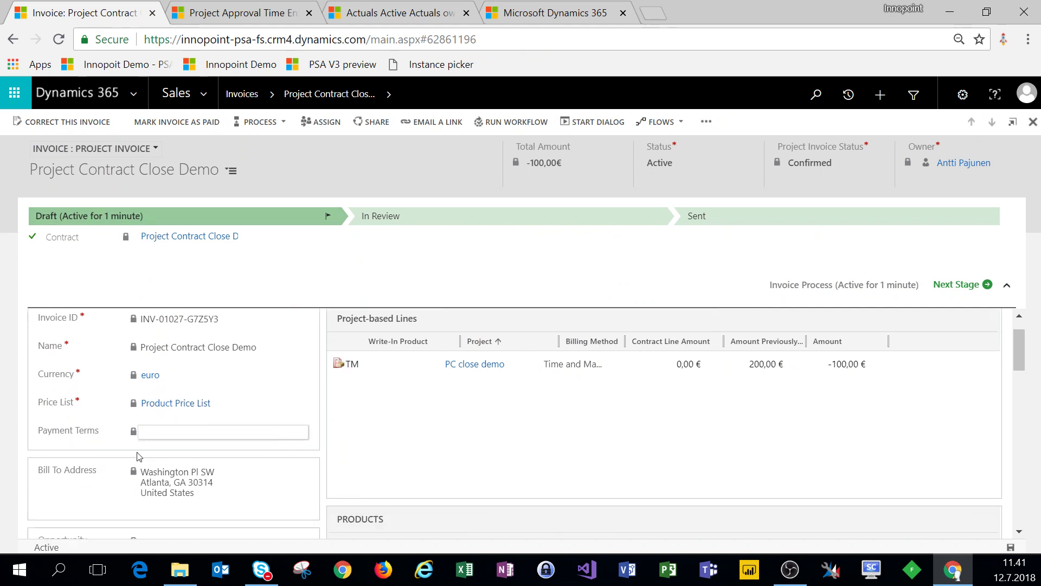
pyautogui.scroll(2, 149, 450)
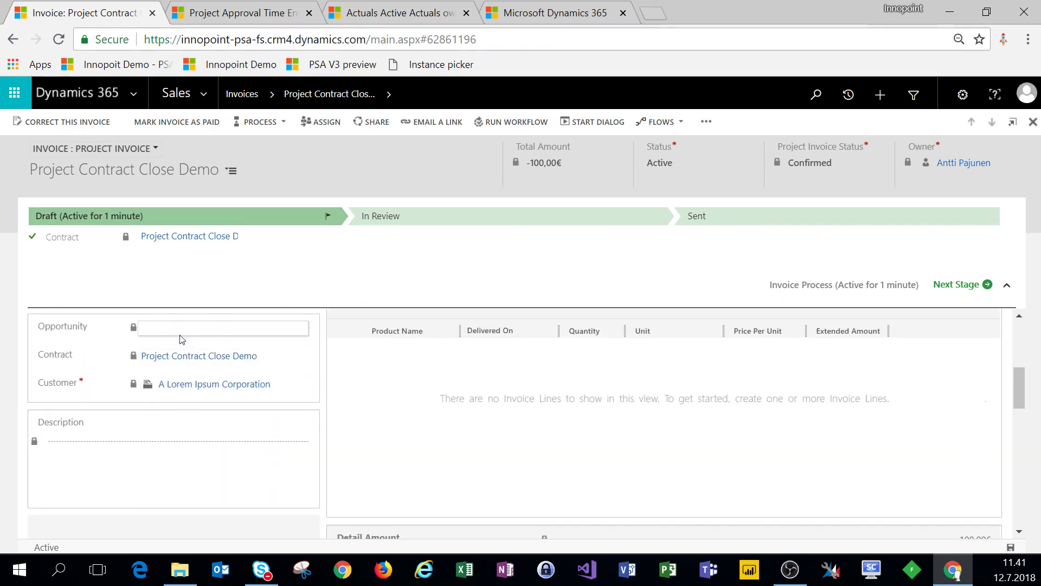
# Open the closed contract, keep it Completed, and verify Gross Profit Analysis shows 100.00 billed.
pyautogui.click(177, 356)
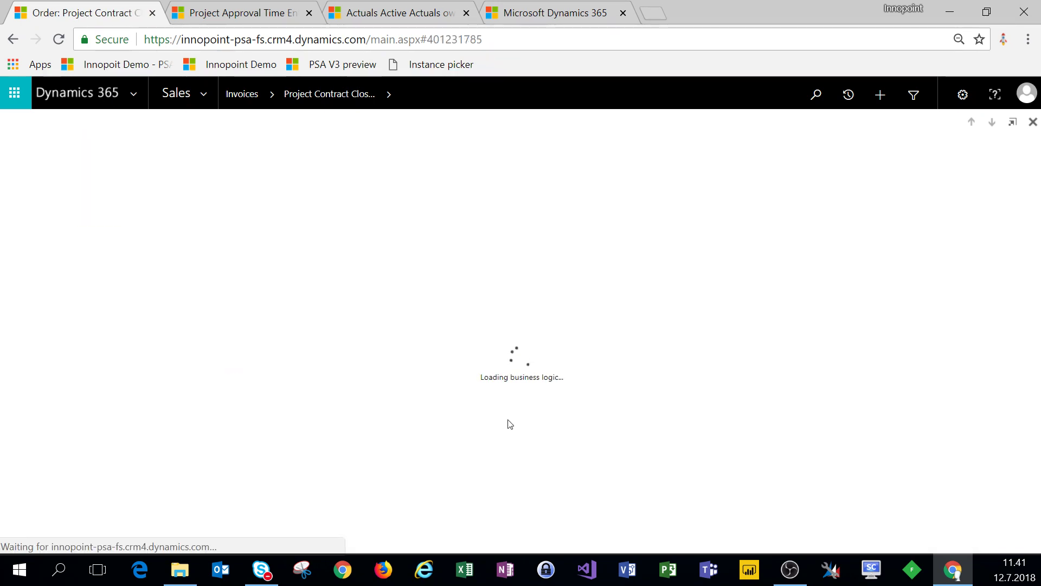
pyautogui.scroll(-3, 456, 417)
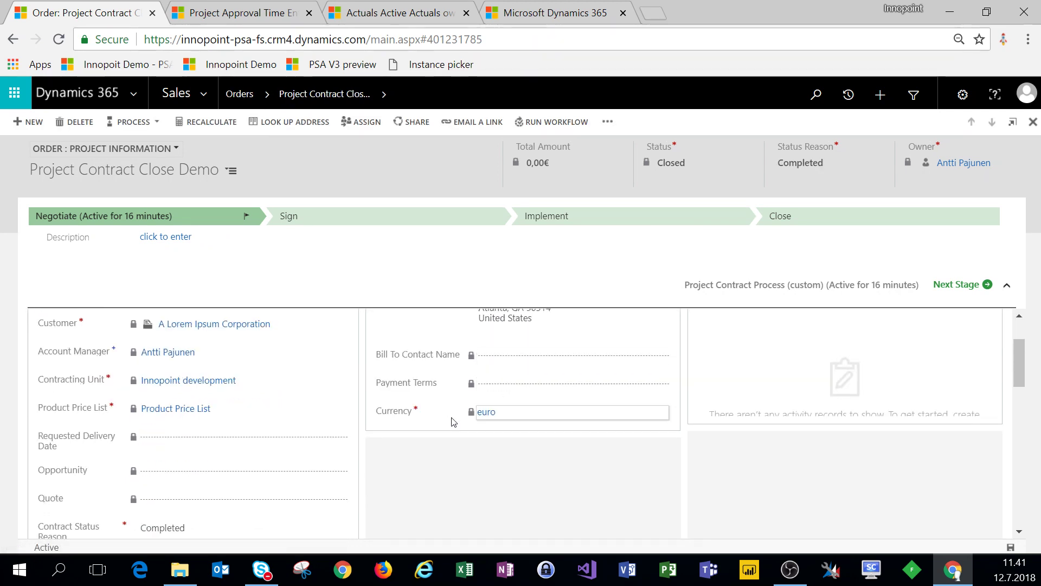
pyautogui.scroll(-3, 341, 441)
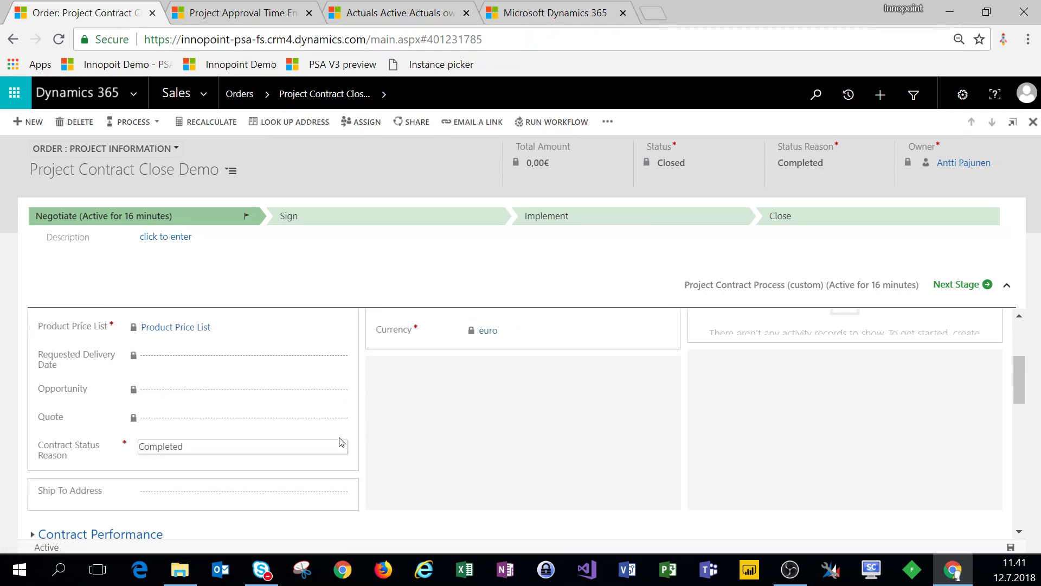
pyautogui.click(175, 452)
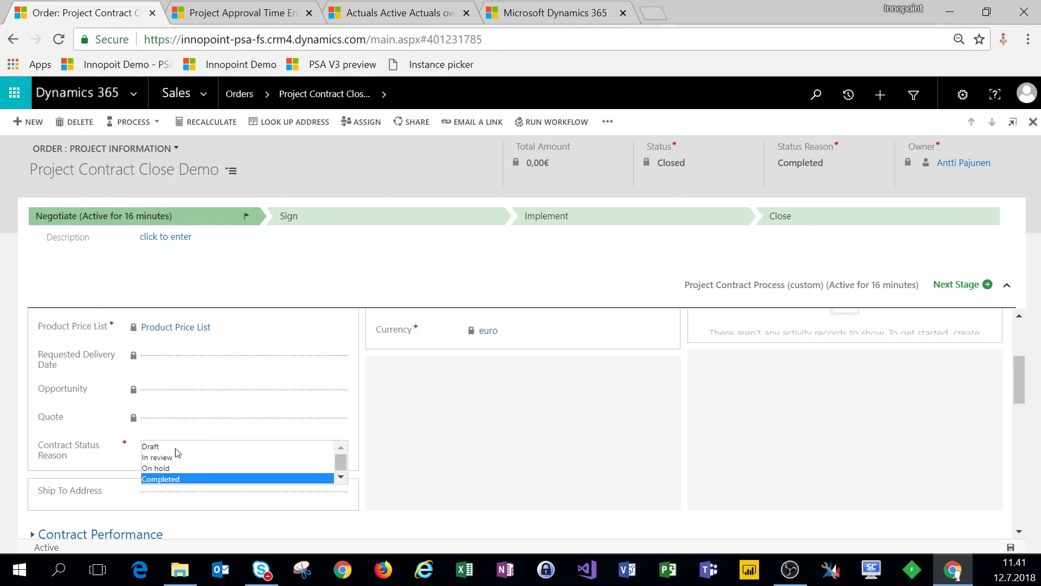
pyautogui.click(514, 483)
pyautogui.scroll(-3, 78, 434)
pyautogui.click(36, 454)
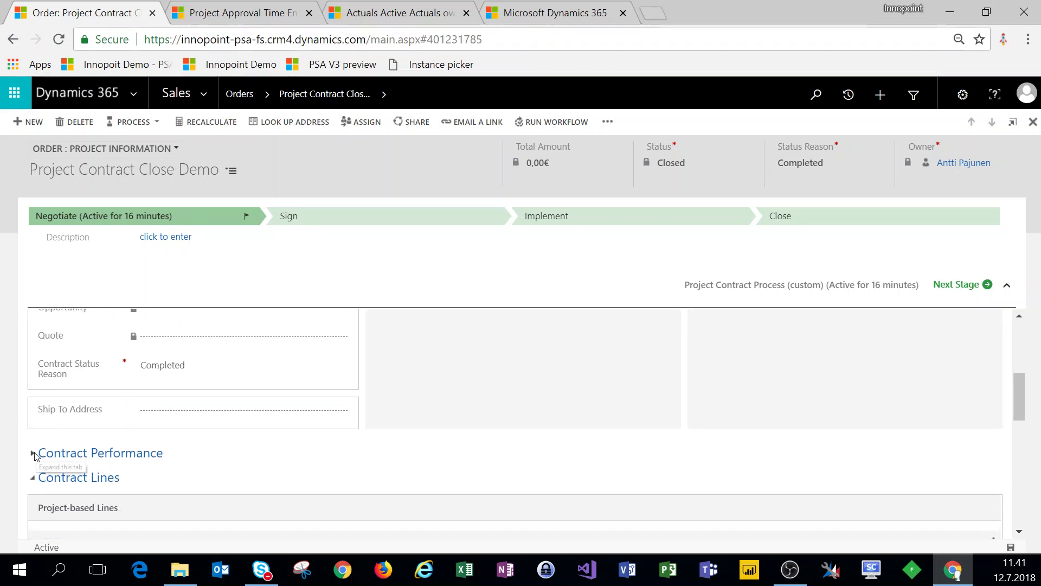
pyautogui.scroll(-5, 351, 452)
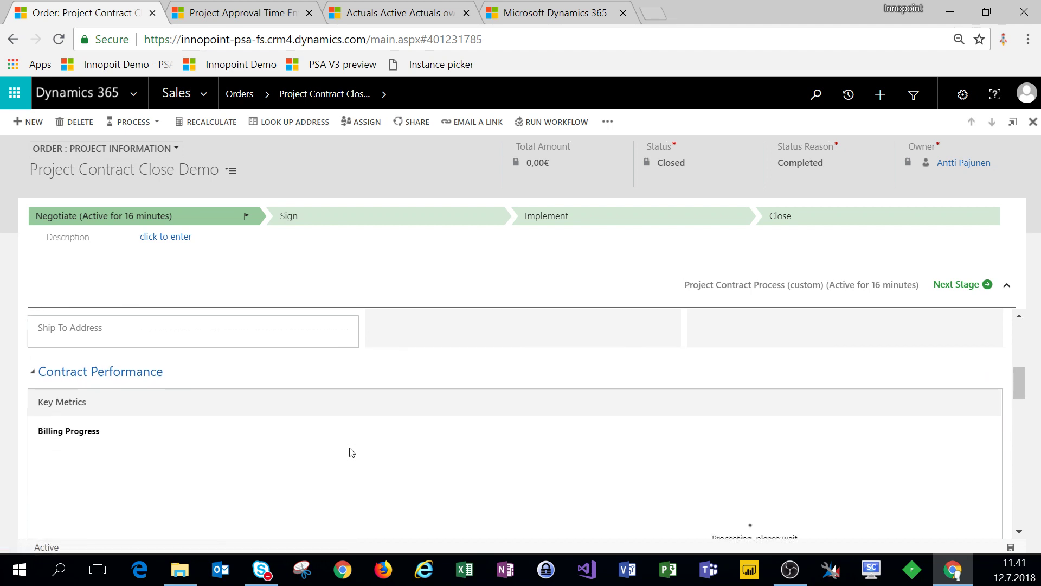
pyautogui.scroll(-2, 352, 451)
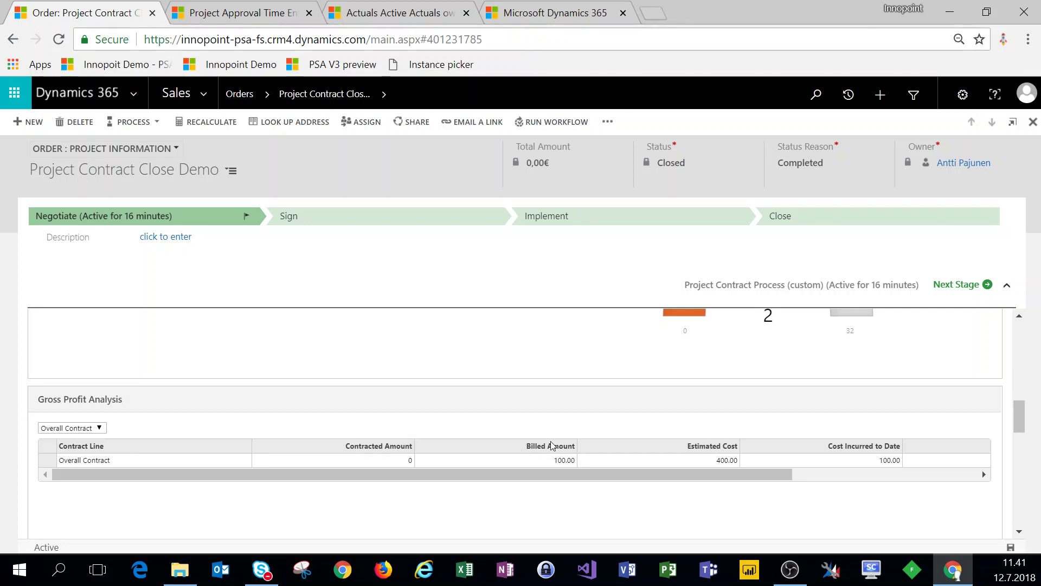
pyautogui.scroll(3, 550, 446)
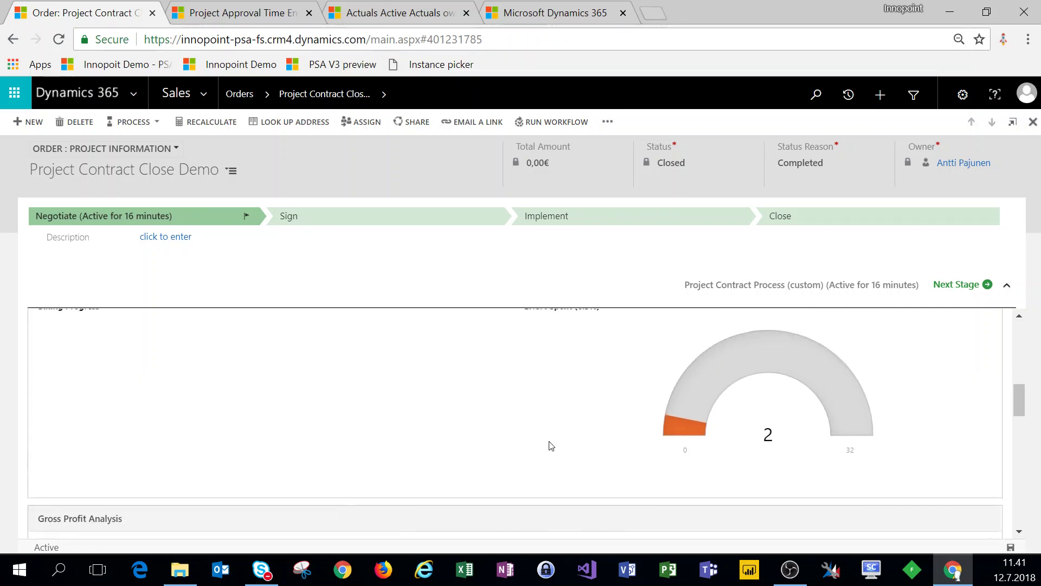